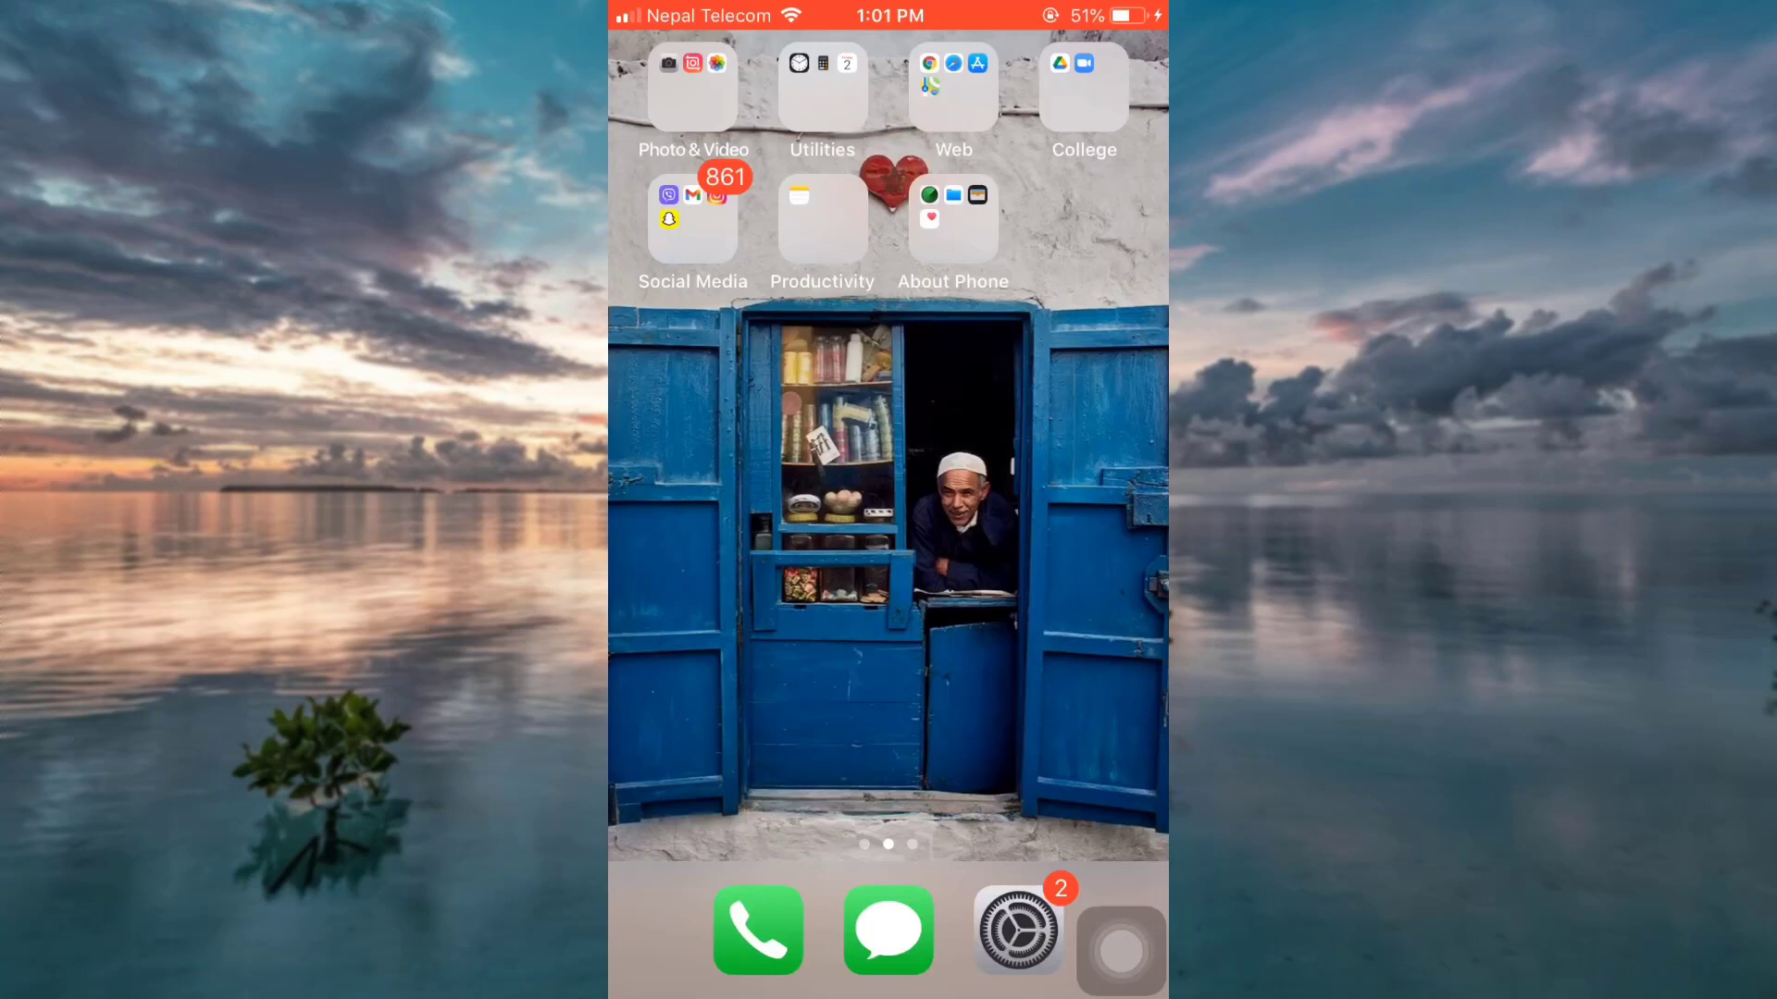
Open the Web apps folder on the iPhone home screen.
left_click(953, 87)
left_click(741, 353)
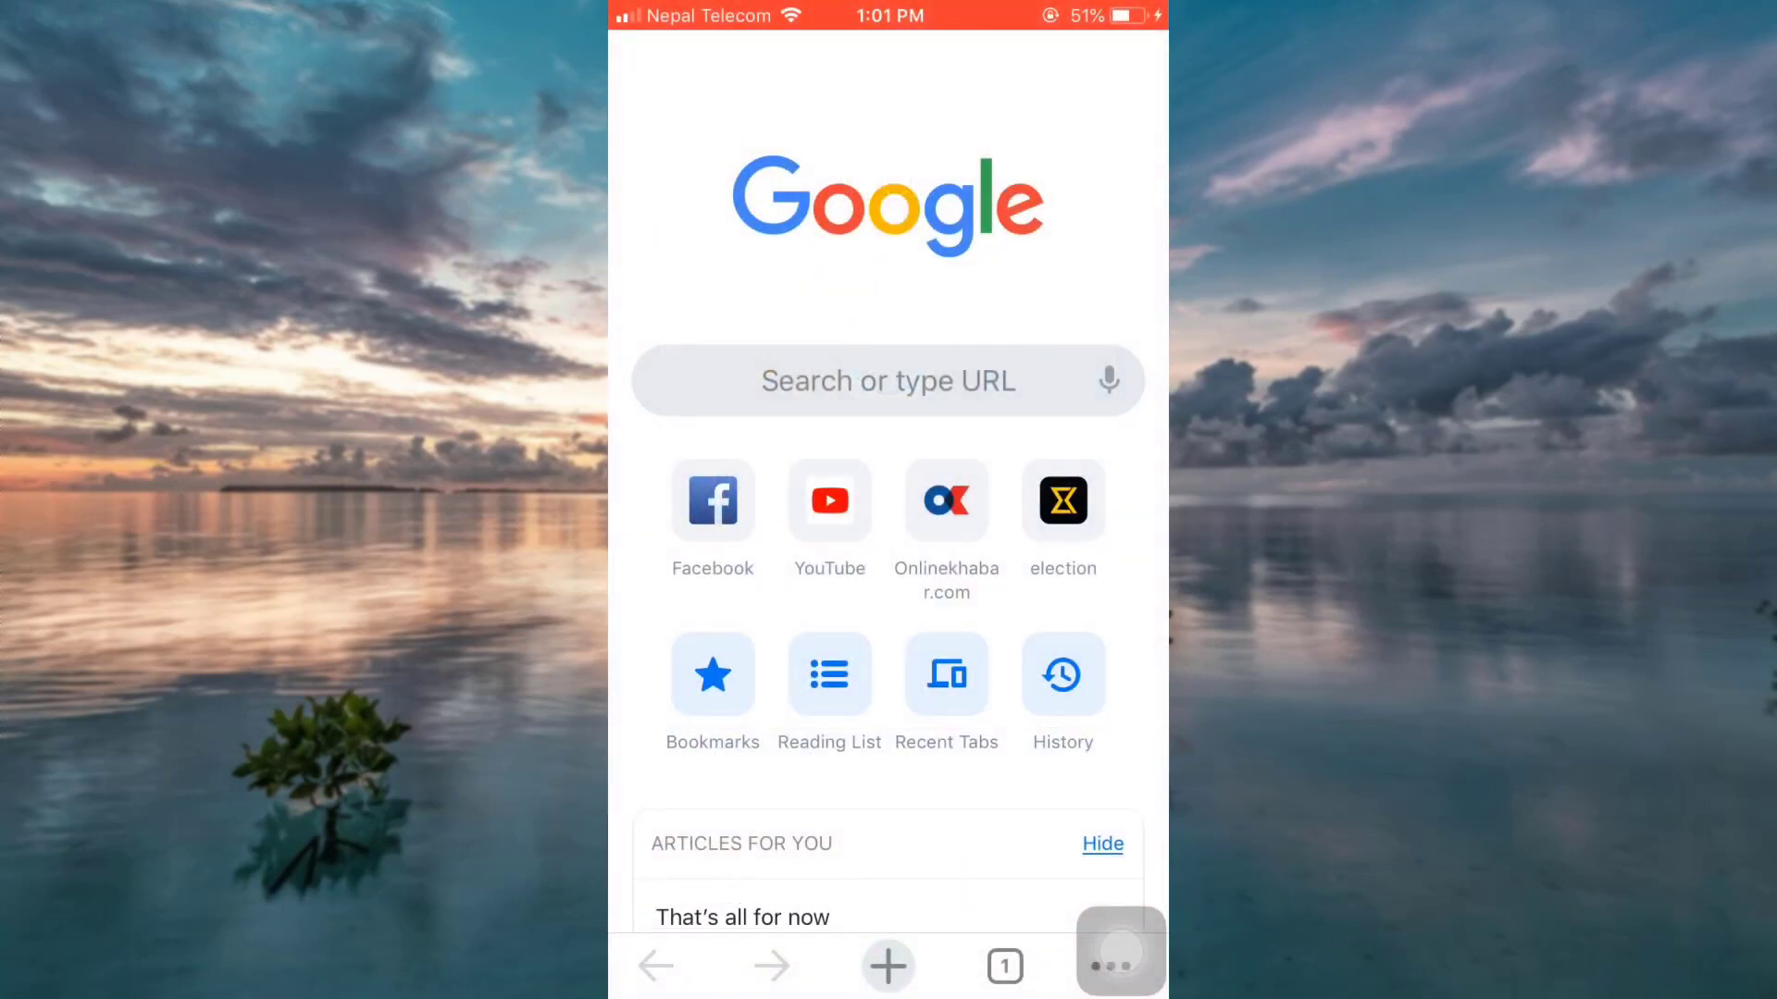
left_click(890, 381)
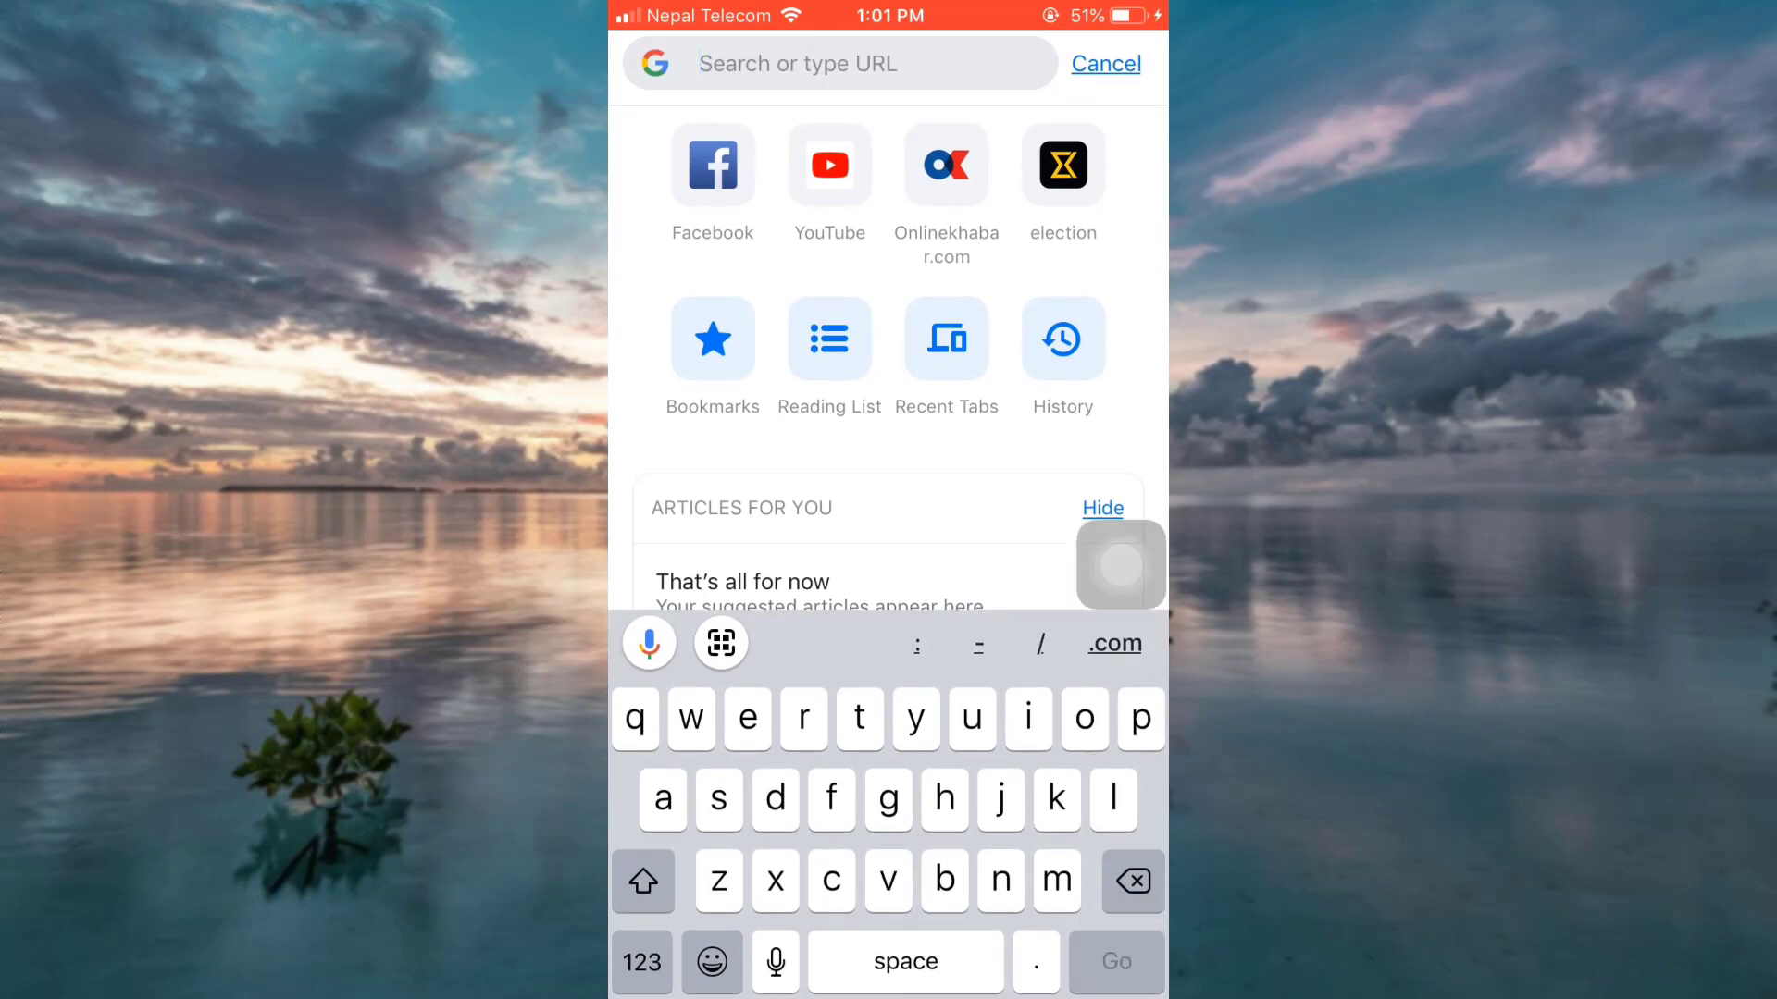
type("www.")
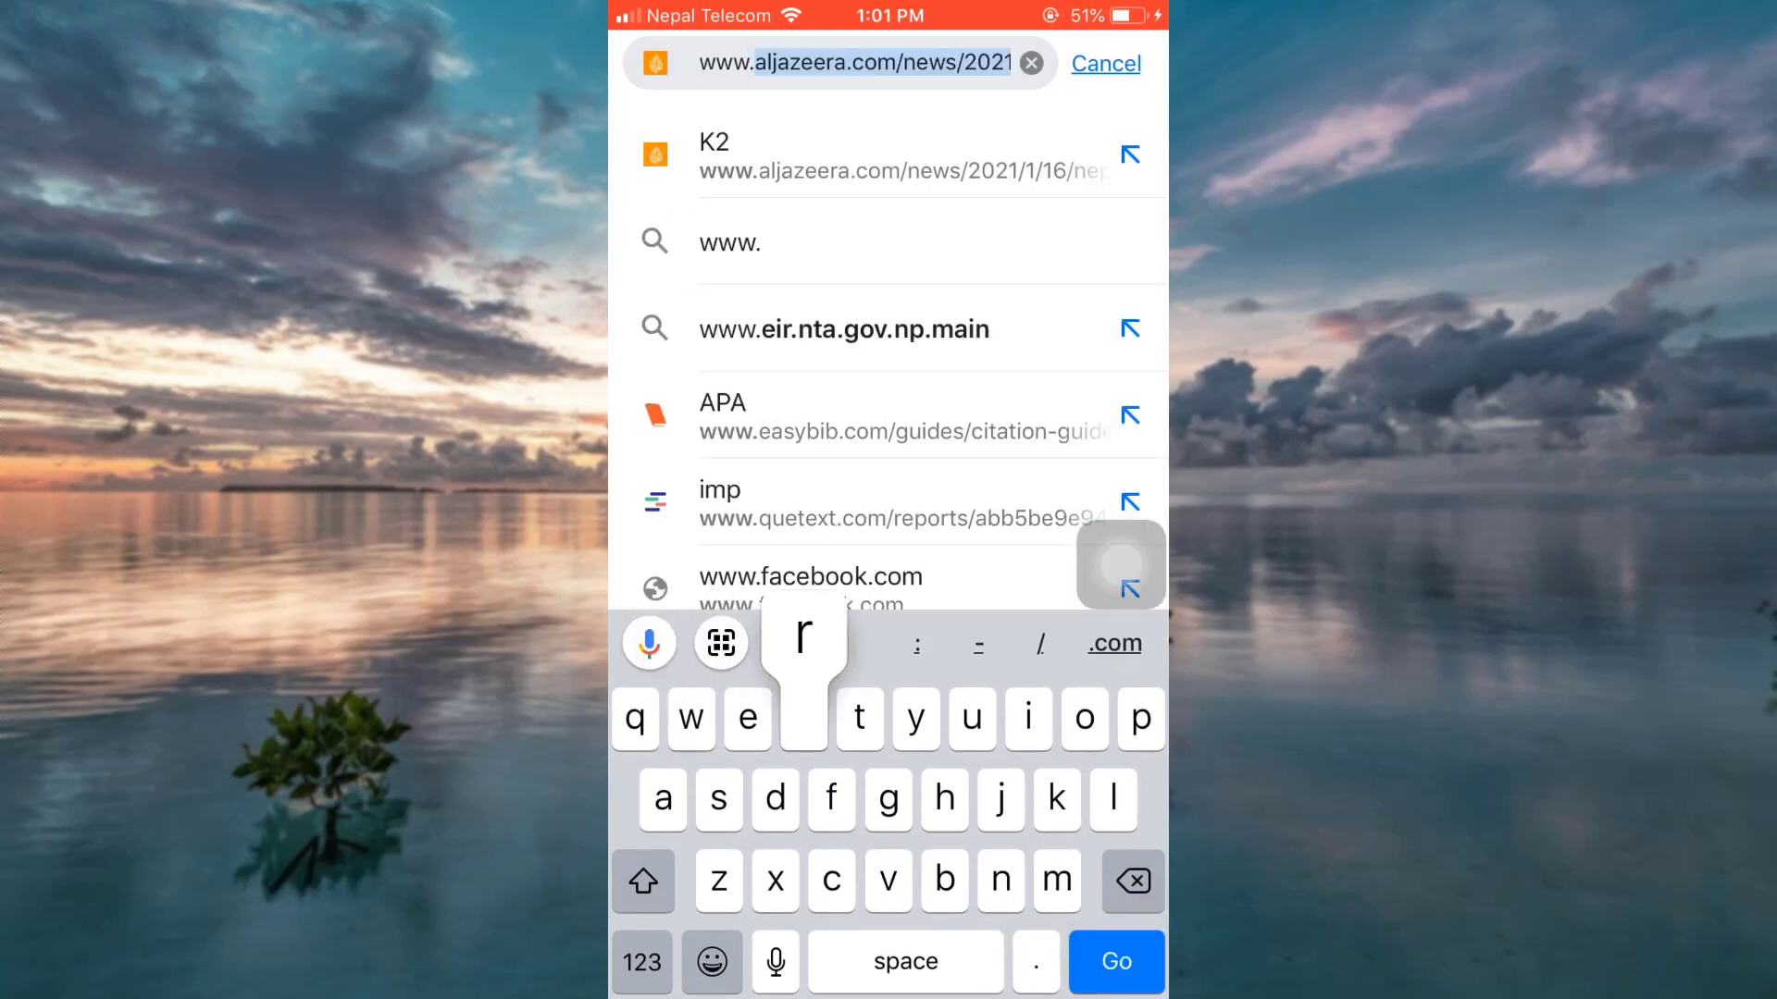
type("rockstarga")
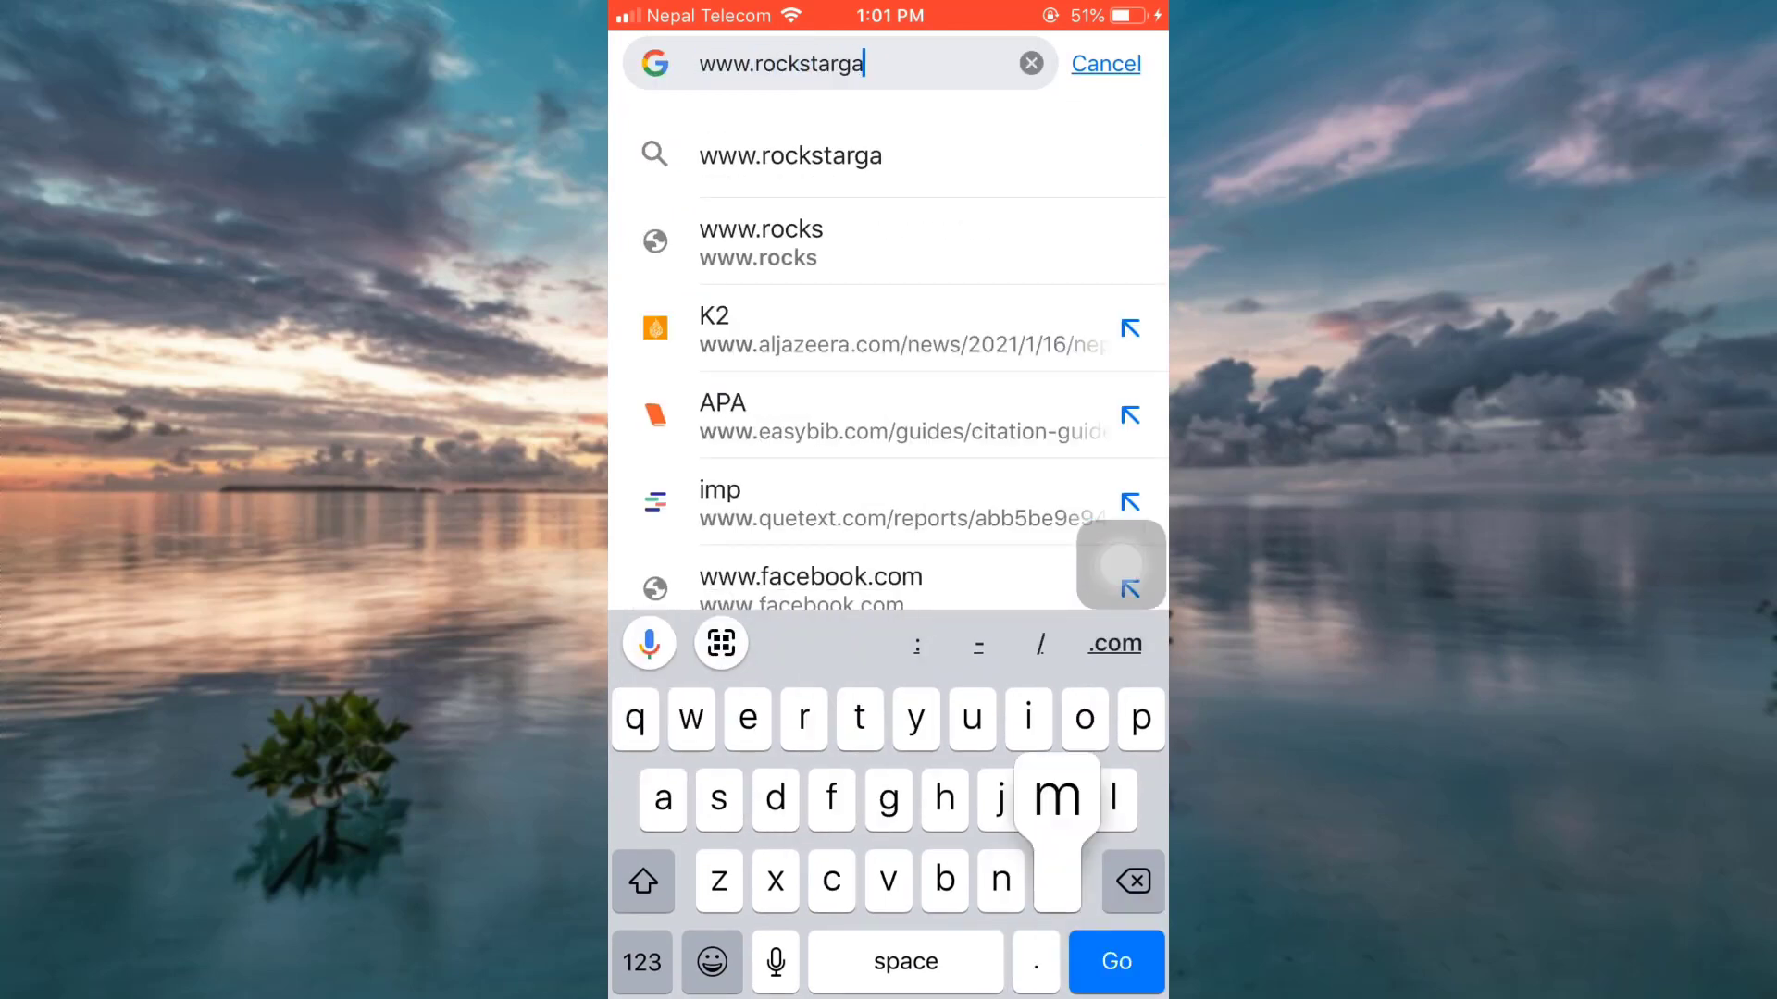
type("mes.com")
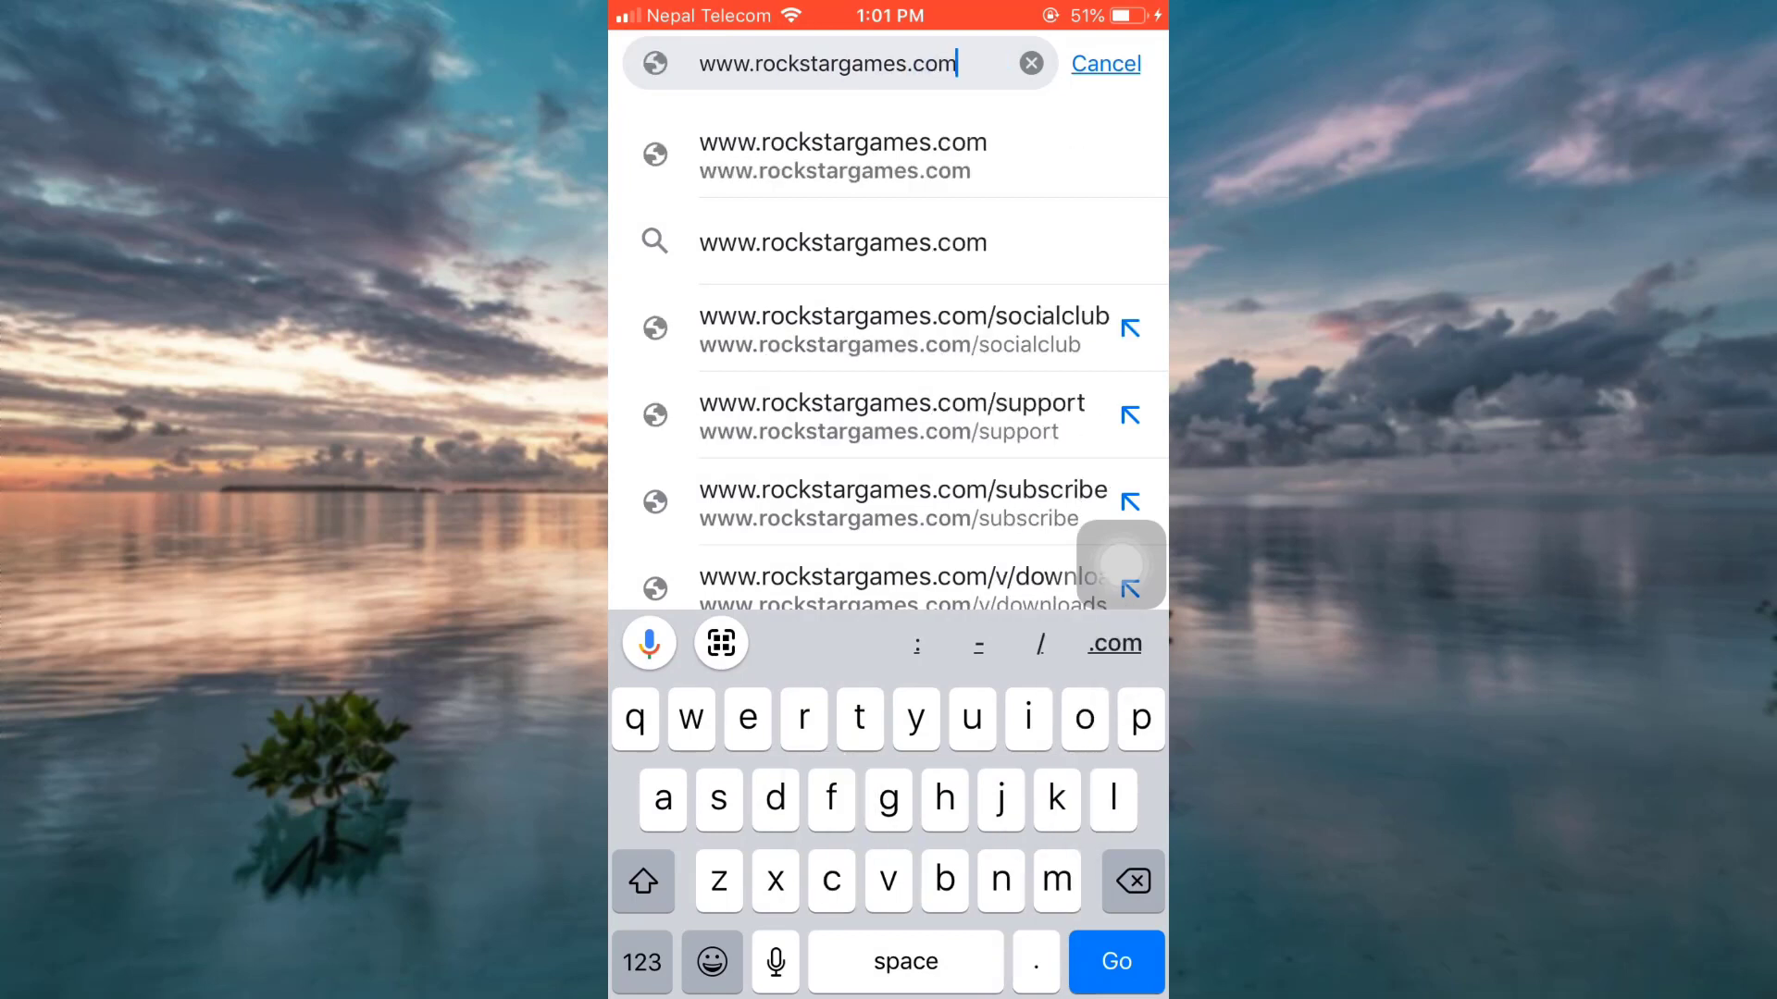
key("Return")
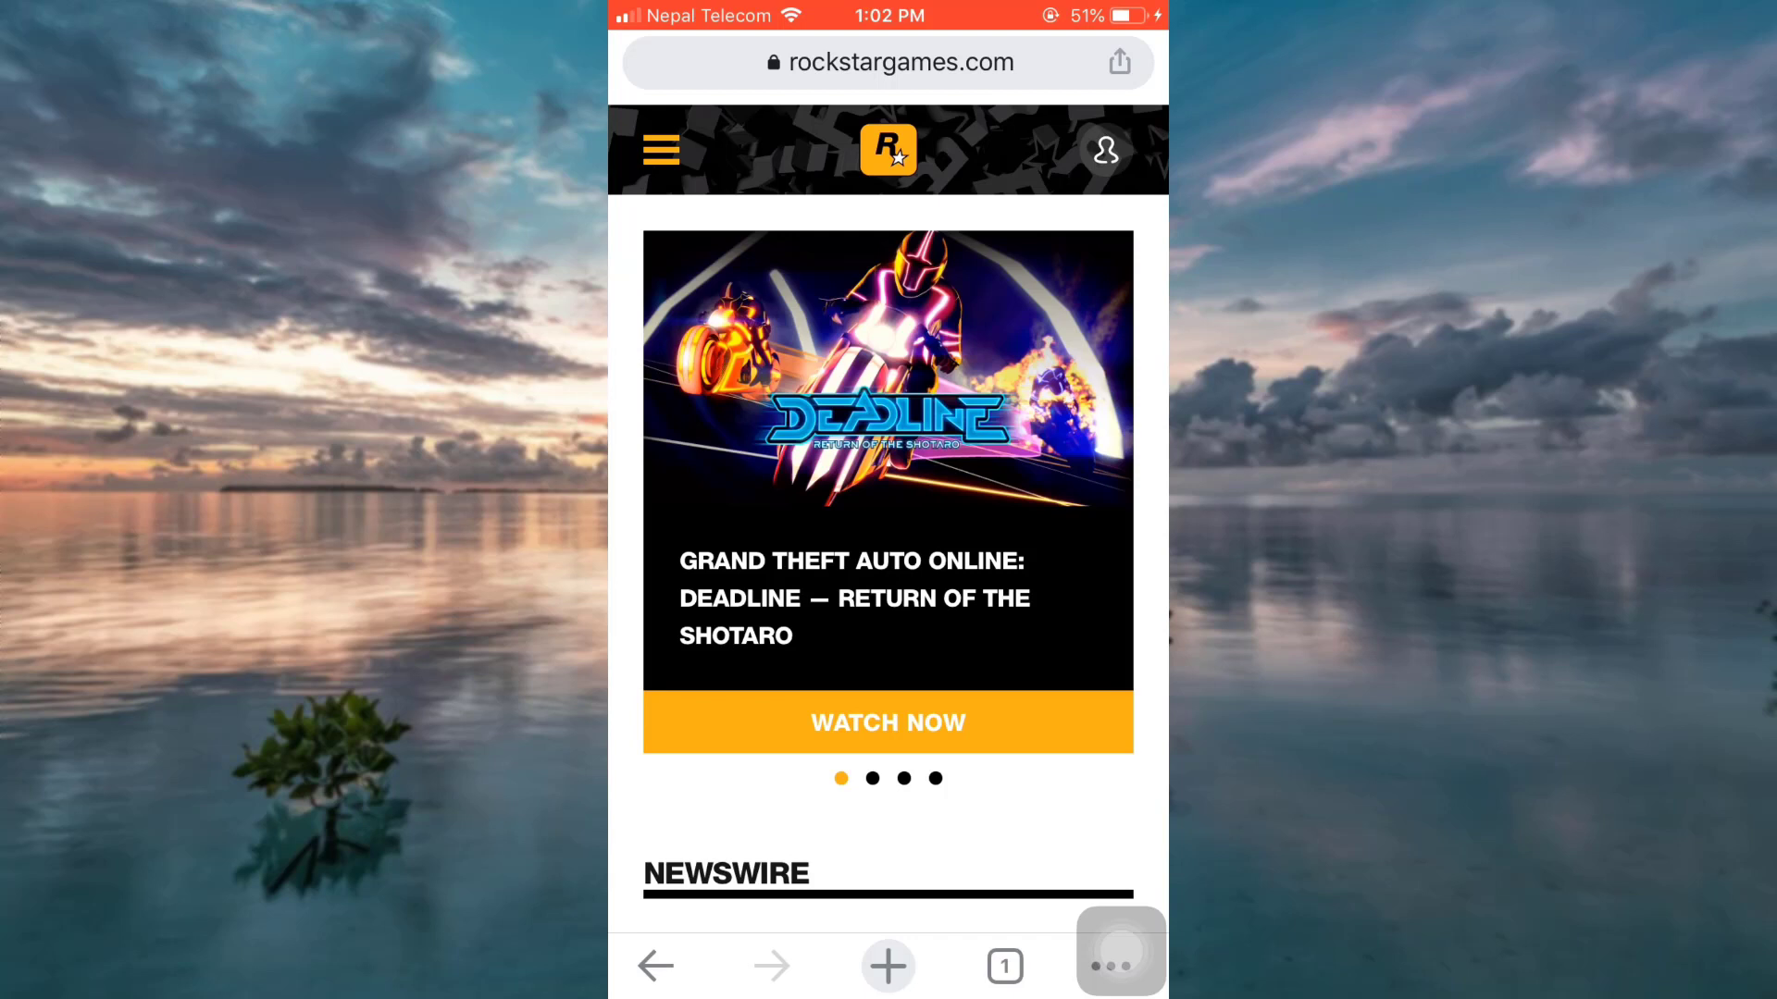
From the profile menu, go to Social Club sign-in and choose 'Create a new account'.
left_click(1104, 152)
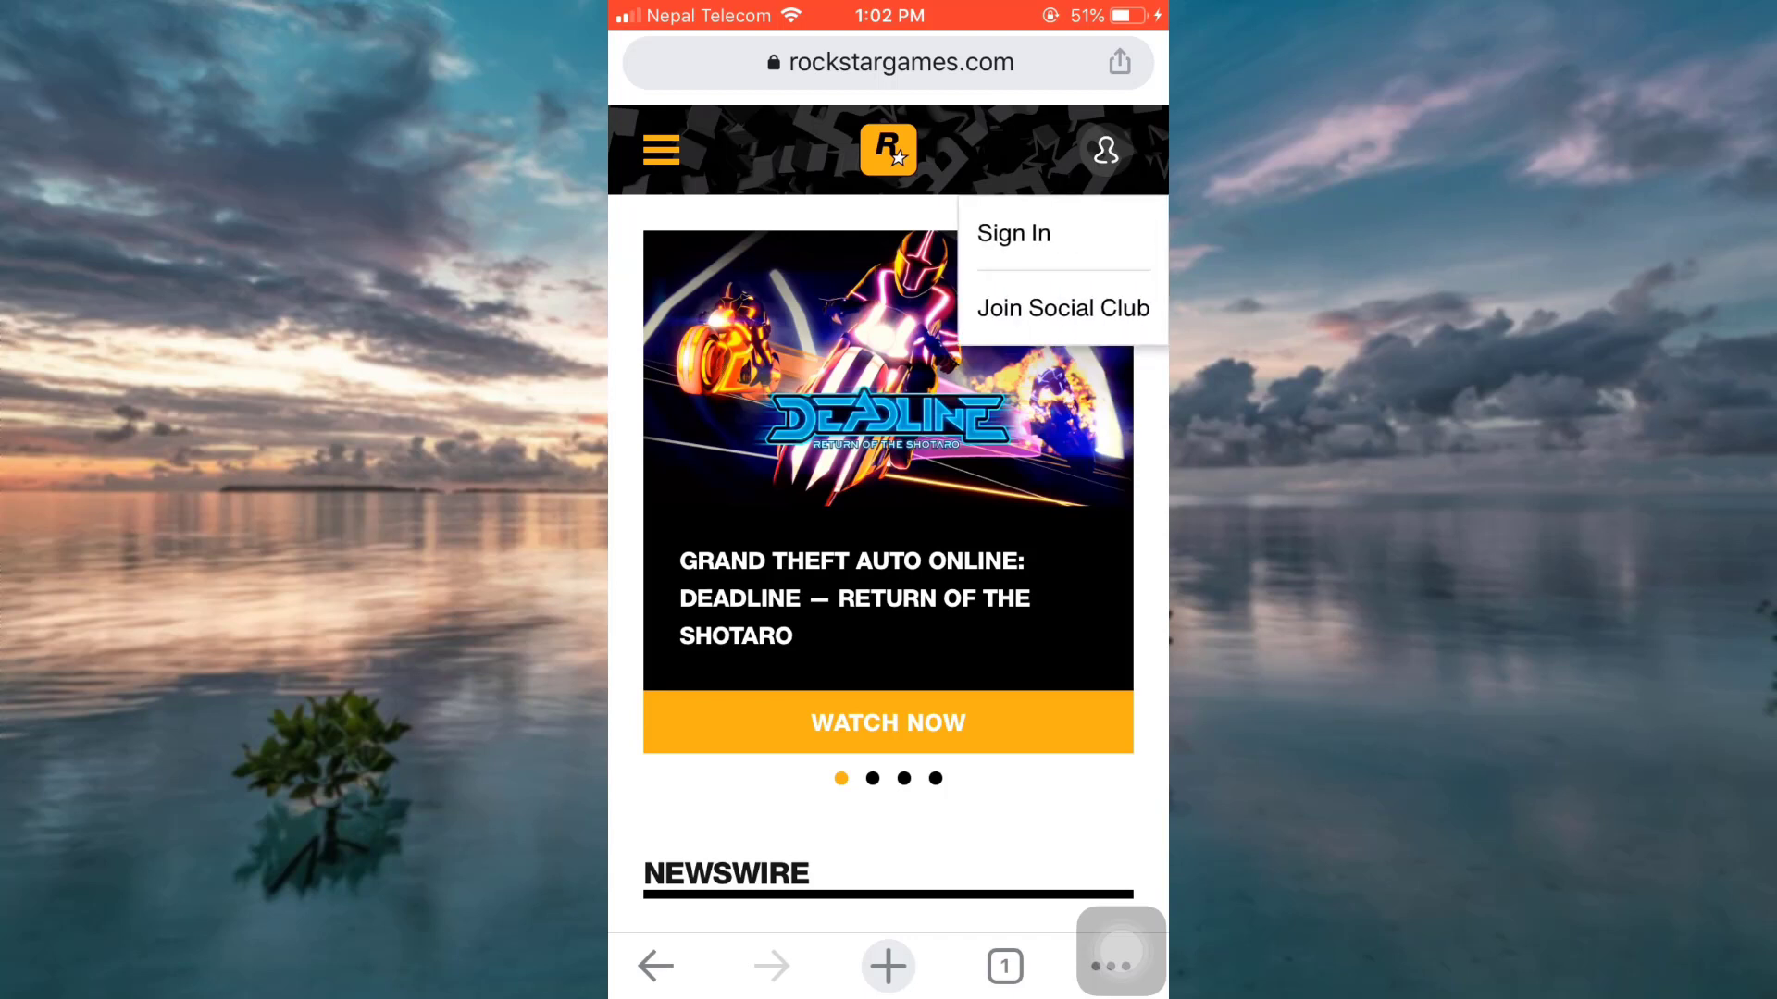
left_click(1014, 233)
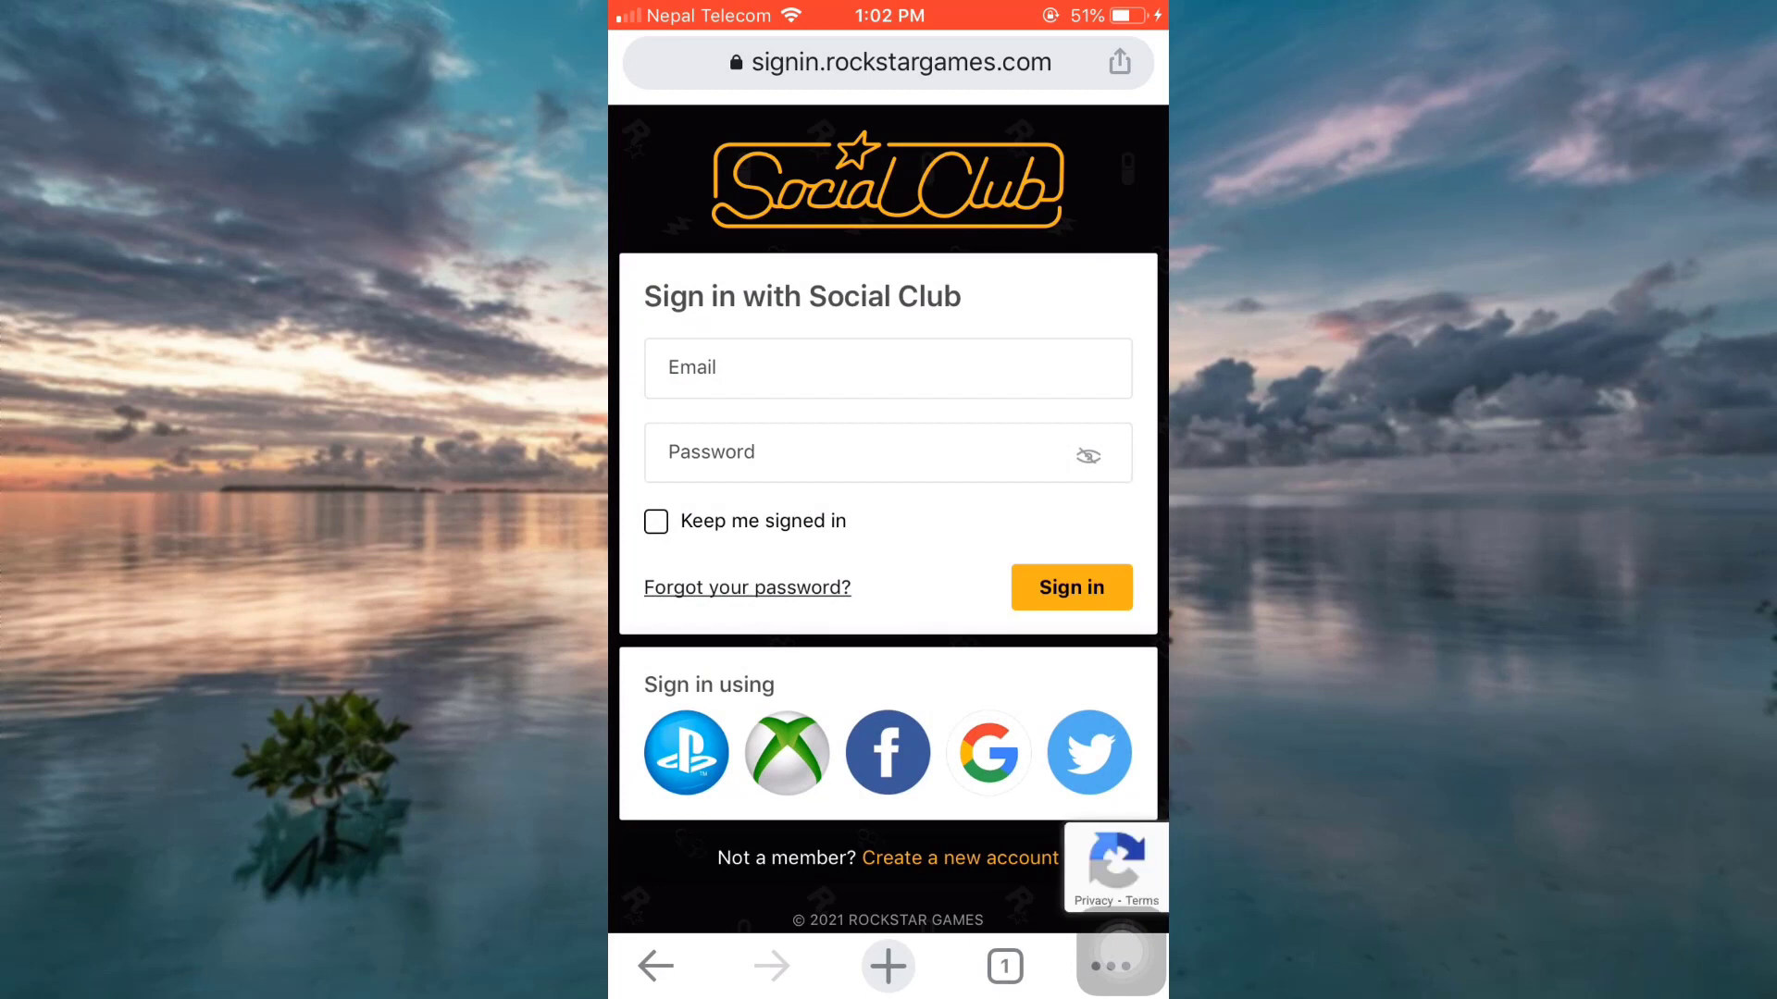
scroll(889, 520, "down", 2)
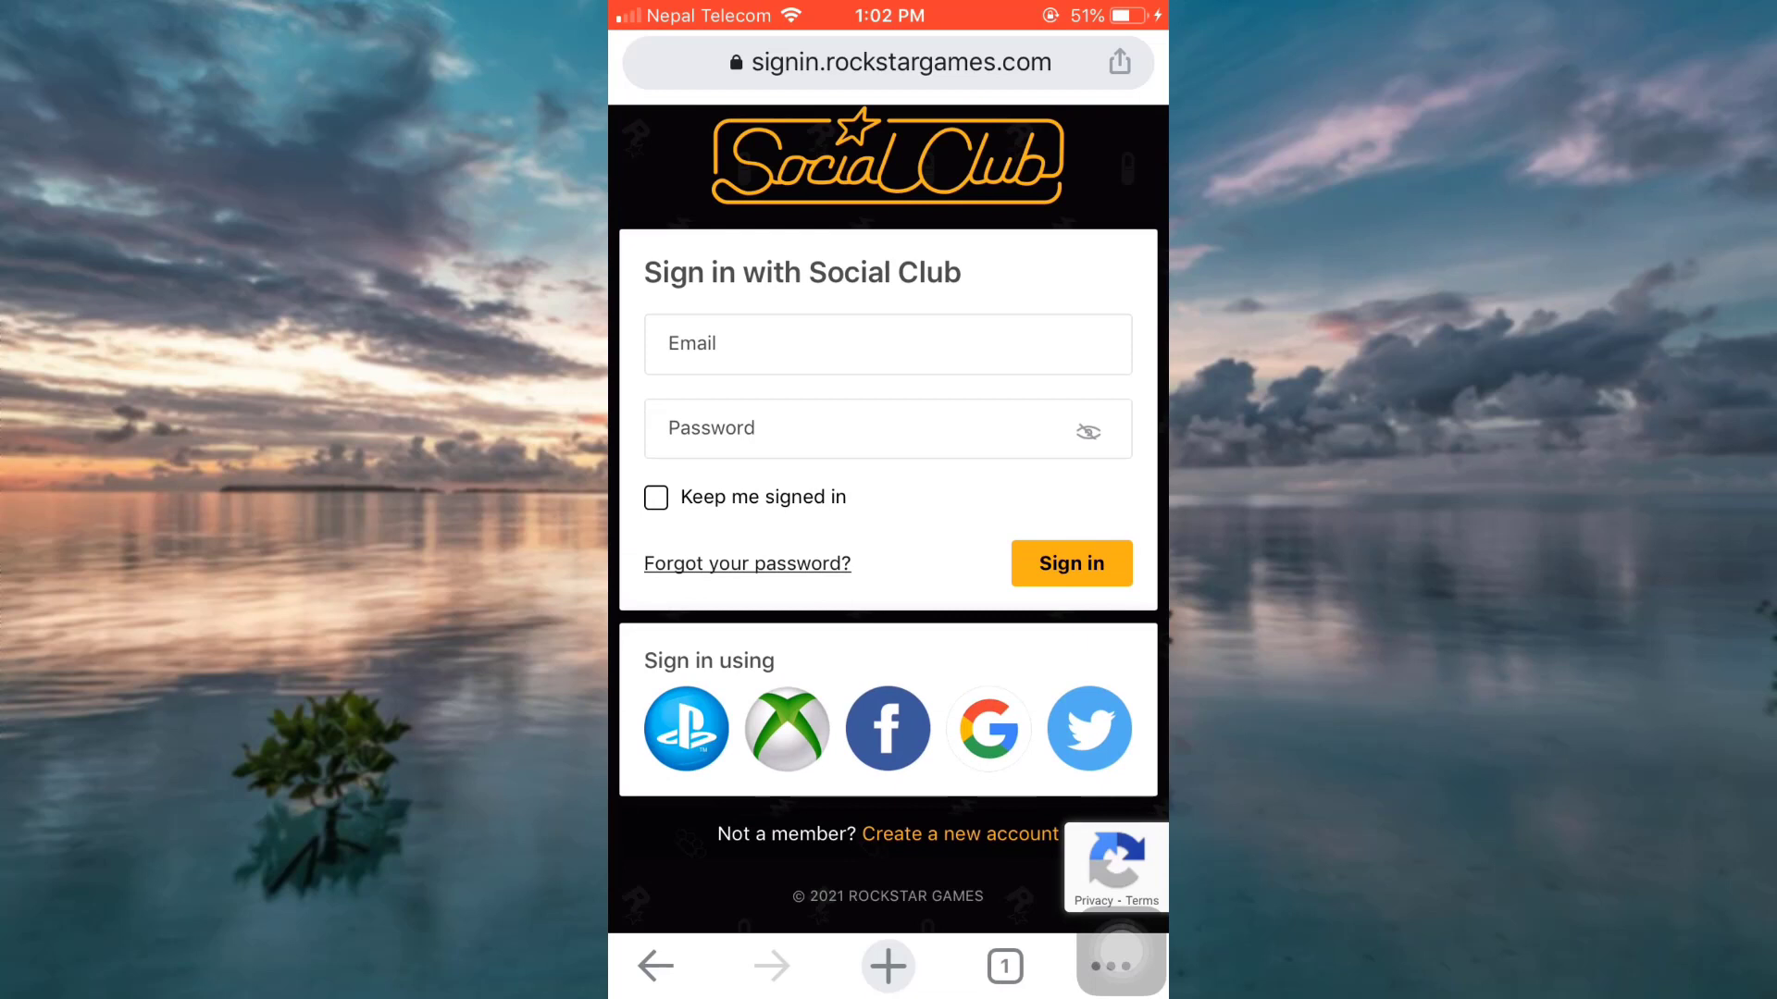
left_click(960, 834)
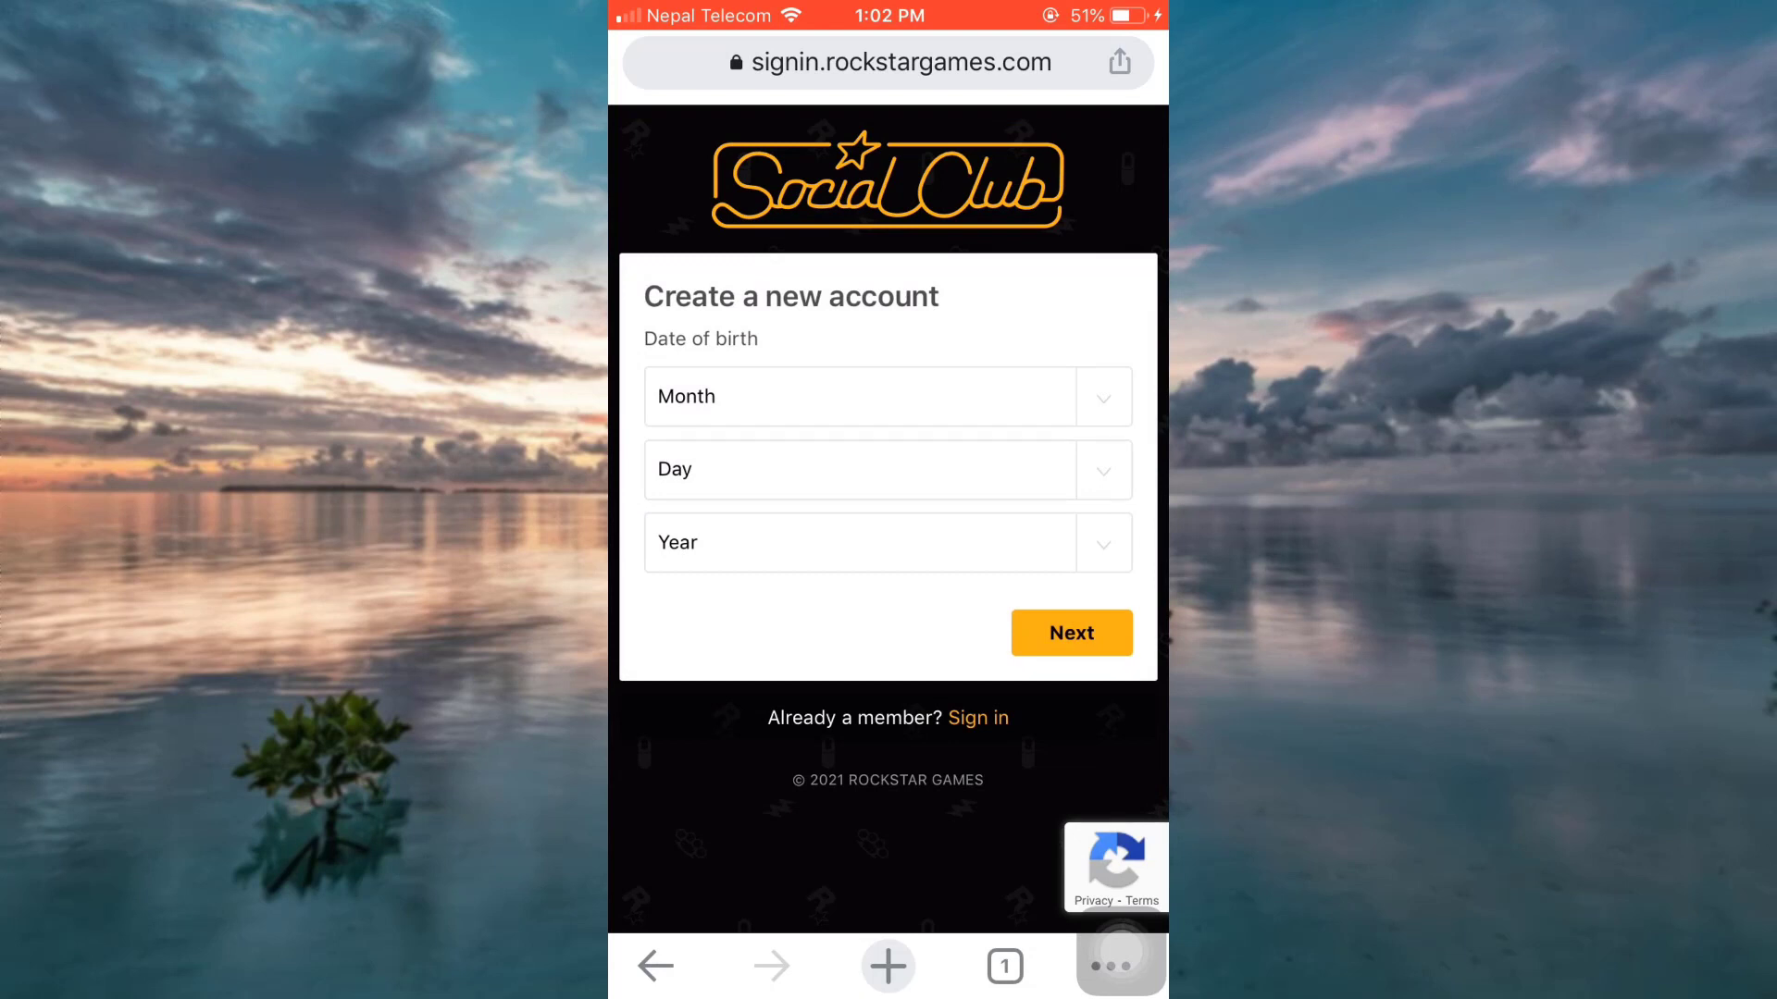
left_click(861, 396)
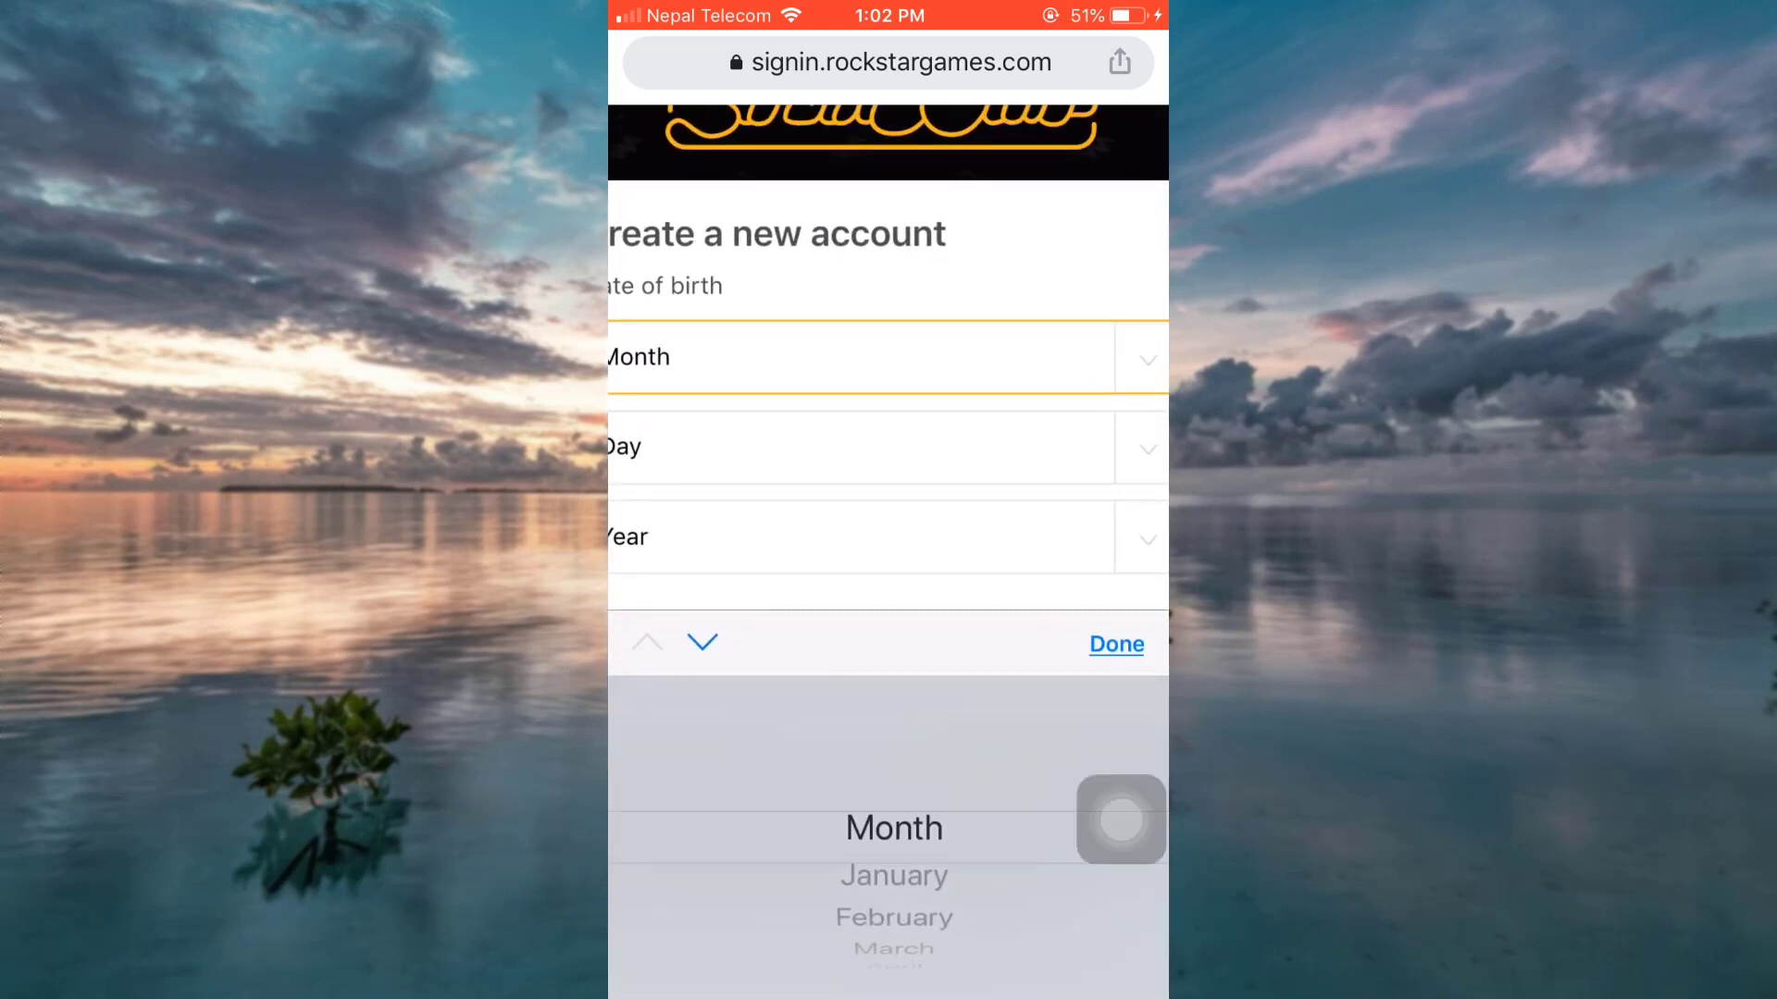
scroll(894, 832, "down", 10)
left_click(1117, 644)
left_click(860, 447)
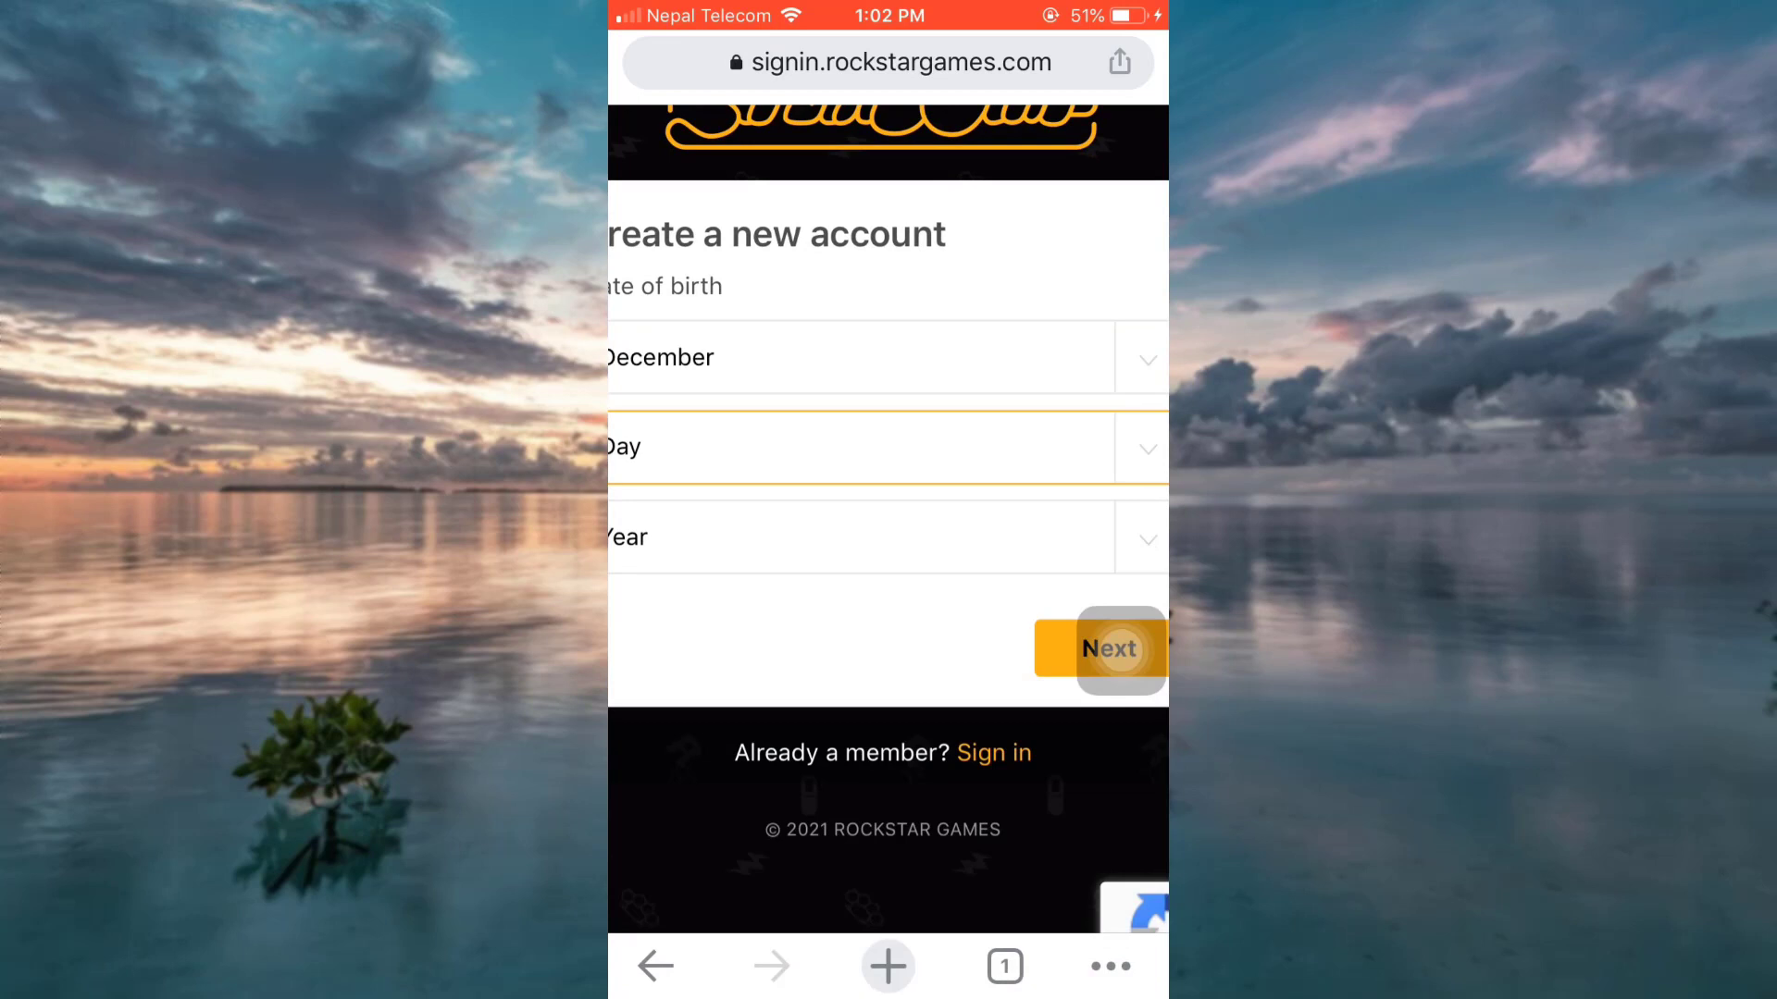
scroll(894, 833, "down", 10)
scroll(894, 833, "down", 5)
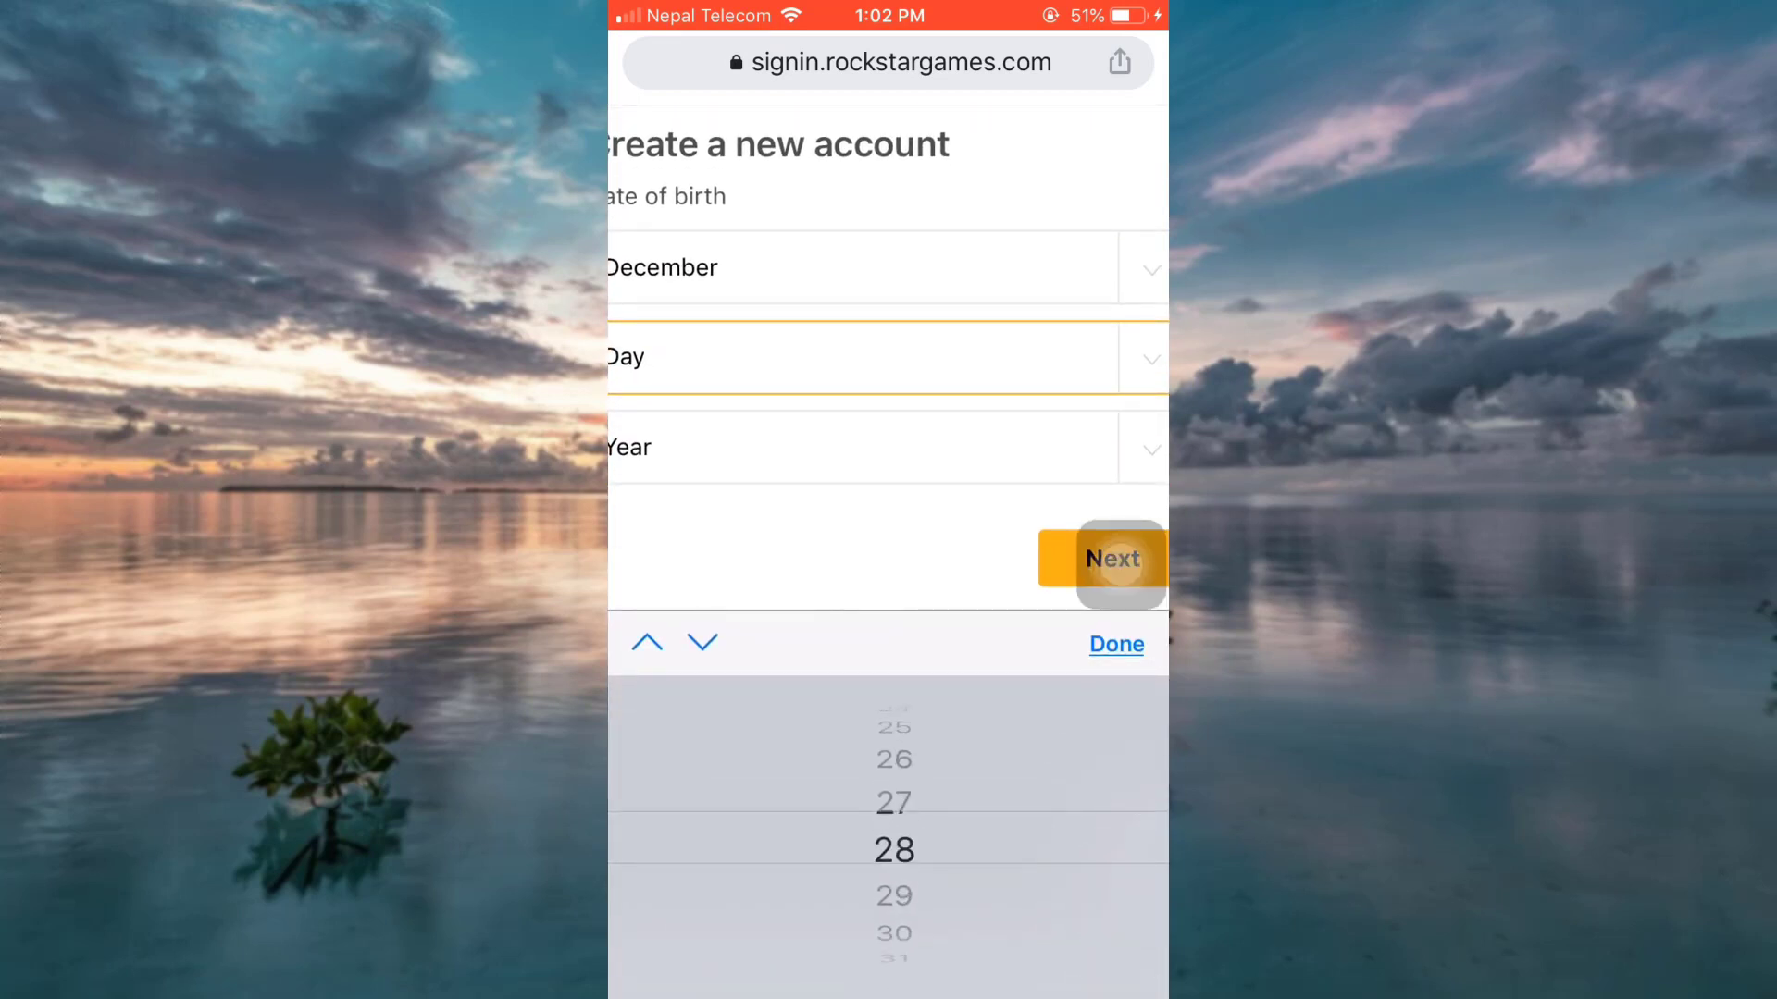
scroll(895, 832, "up", 2)
scroll(895, 834, "up", 1)
left_click(1117, 645)
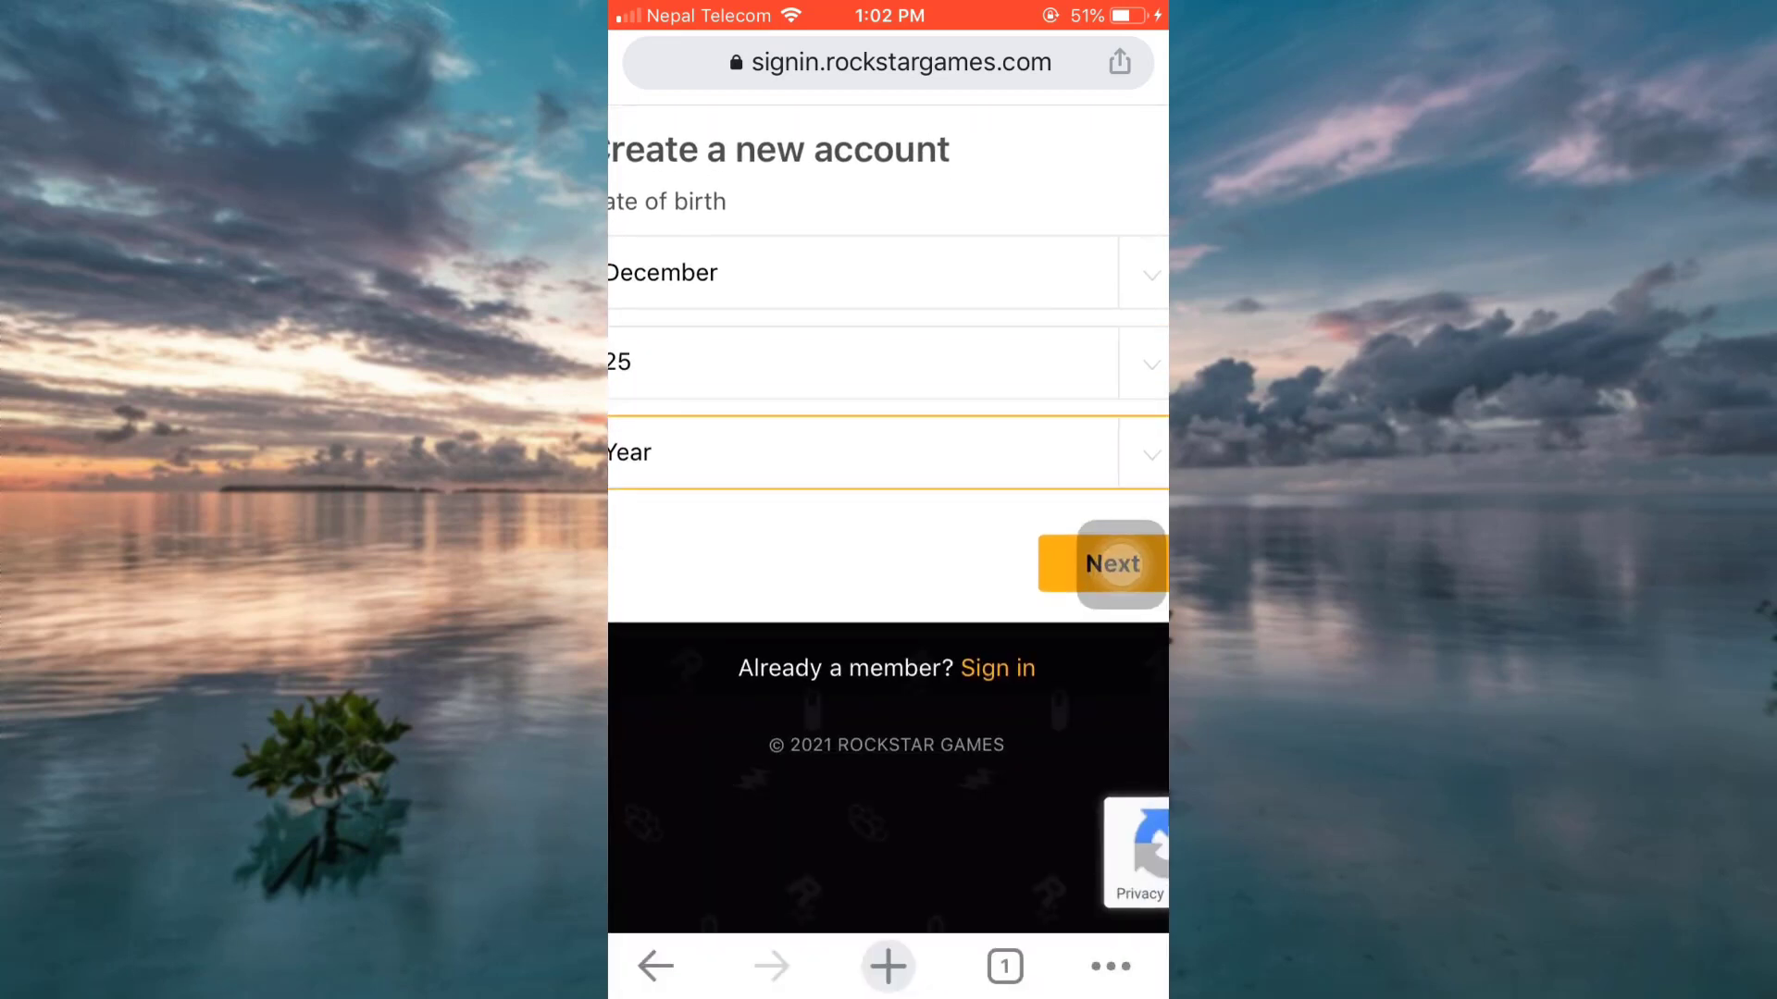
left_click(861, 448)
scroll(895, 833, "down", 5)
scroll(894, 833, "down", 10)
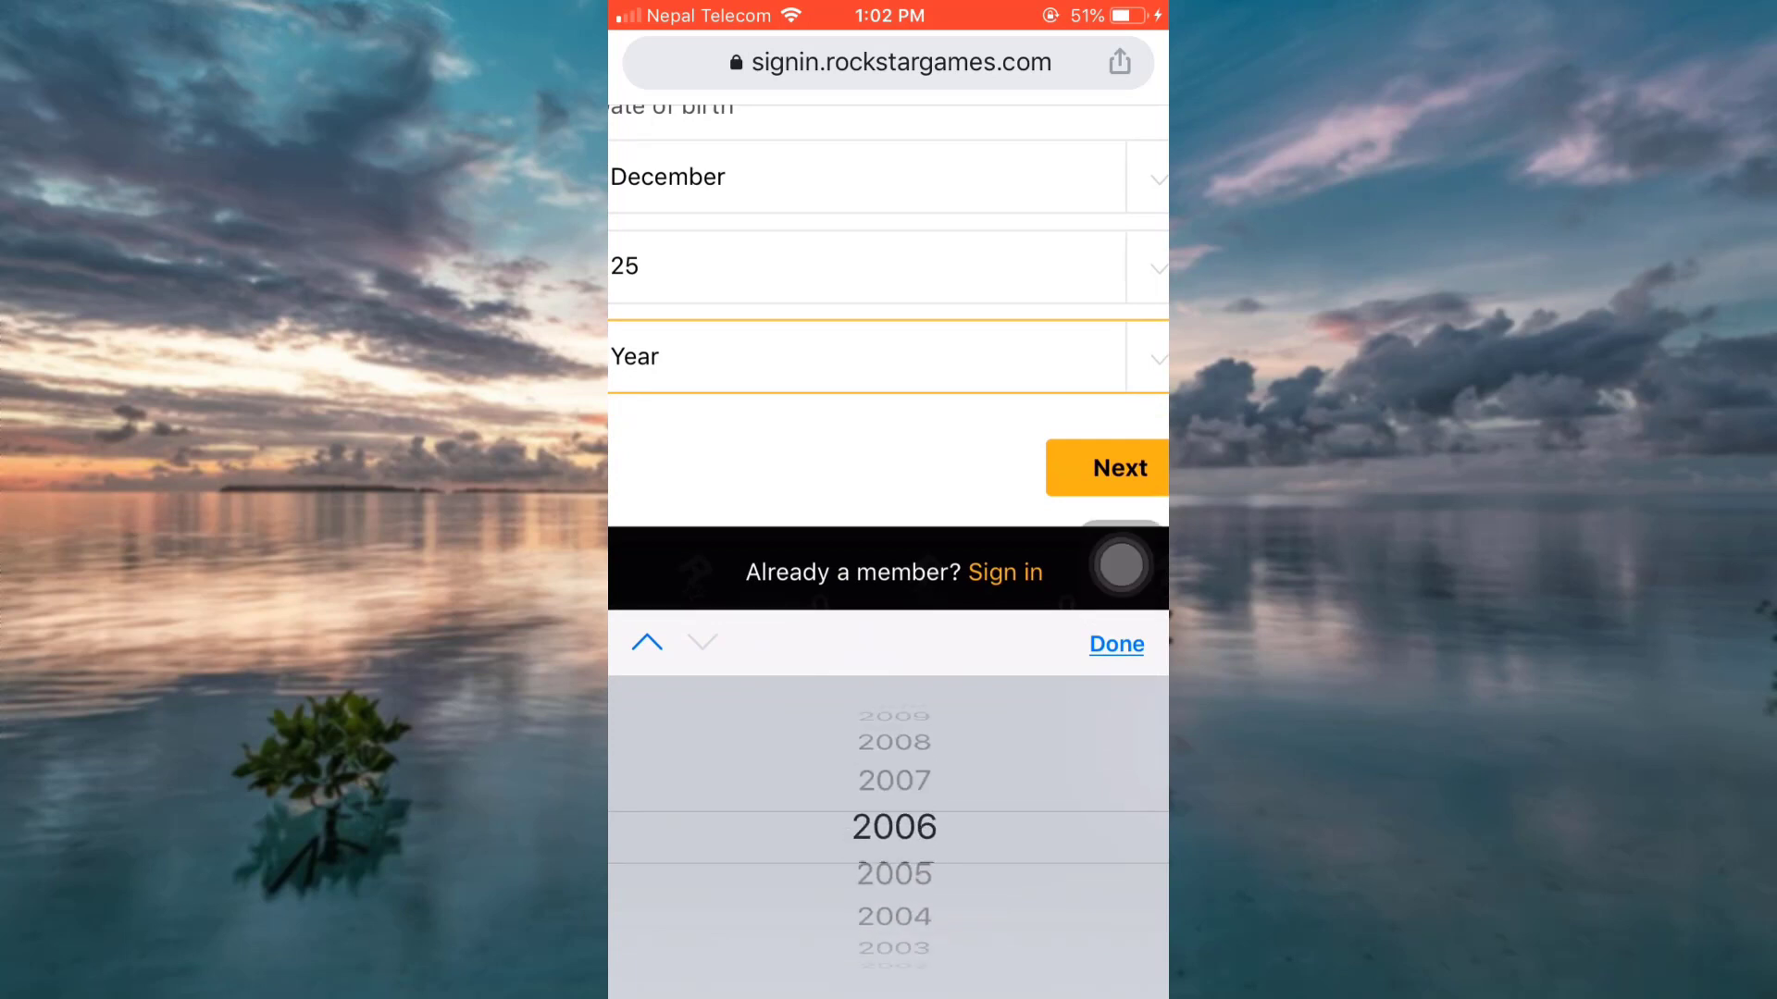
scroll(895, 833, "down", 7)
scroll(895, 833, "down", 4)
scroll(895, 834, "up", 2)
scroll(894, 833, "up", 3)
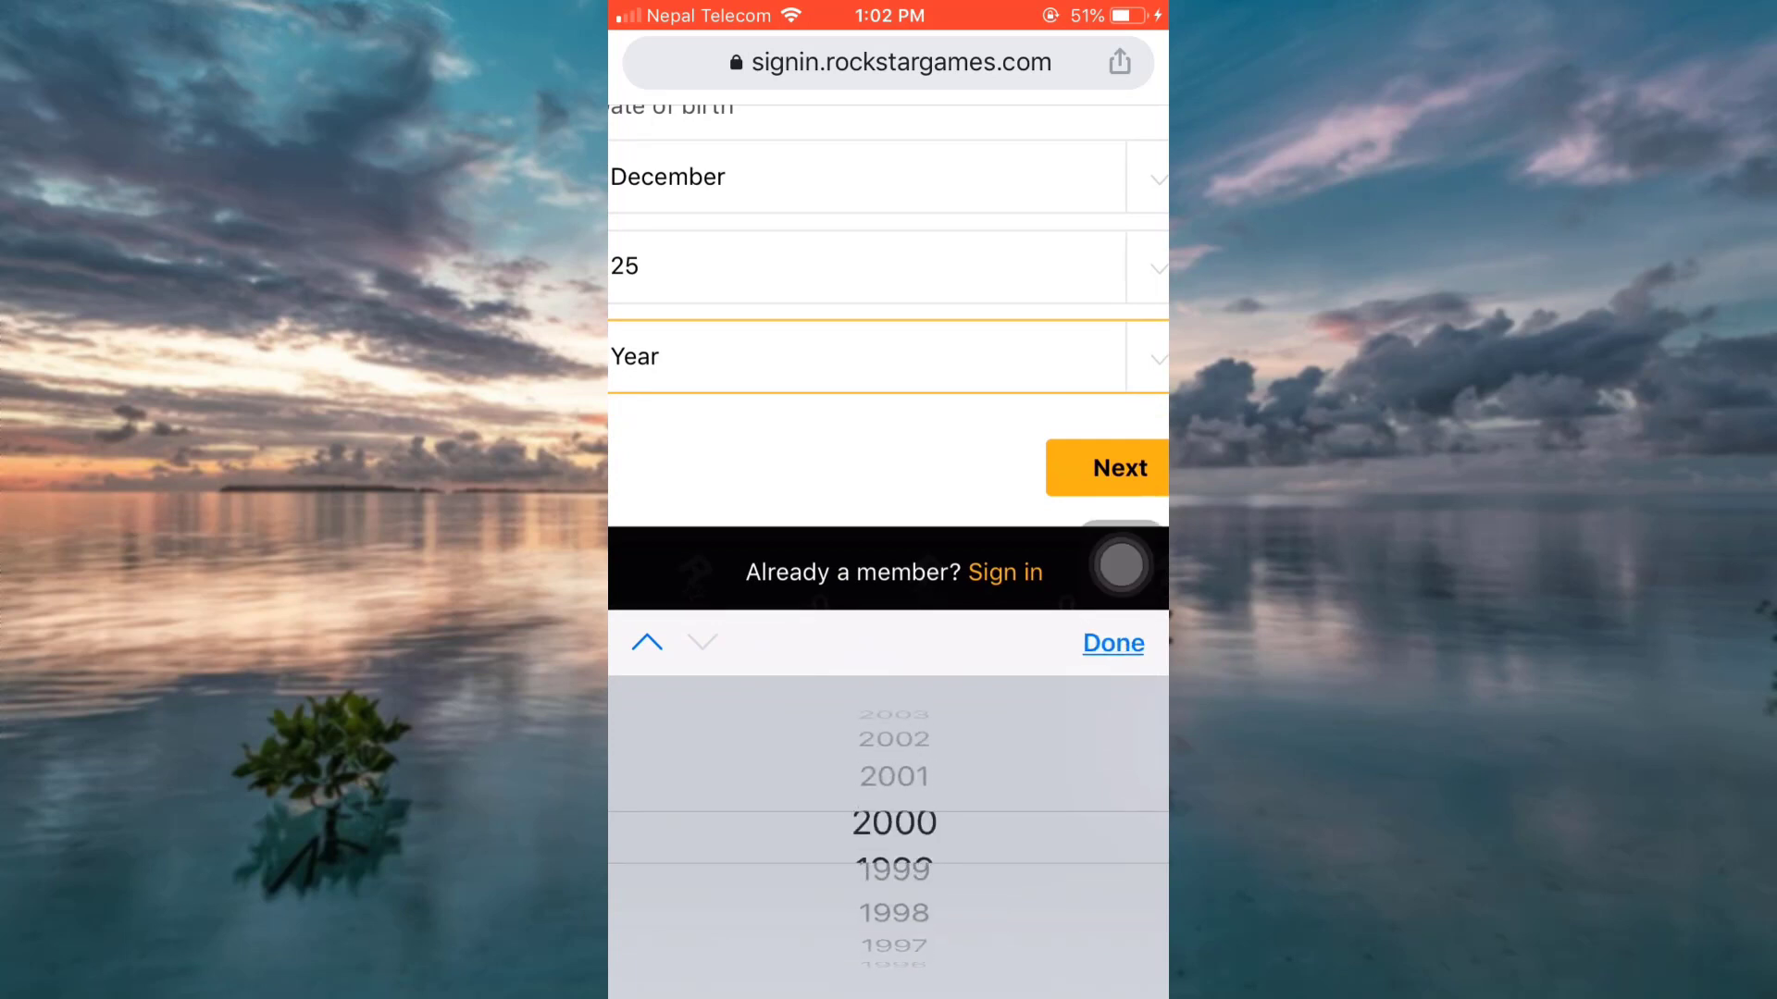
scroll(894, 834, "up", 16)
left_click(1116, 645)
left_click(862, 453)
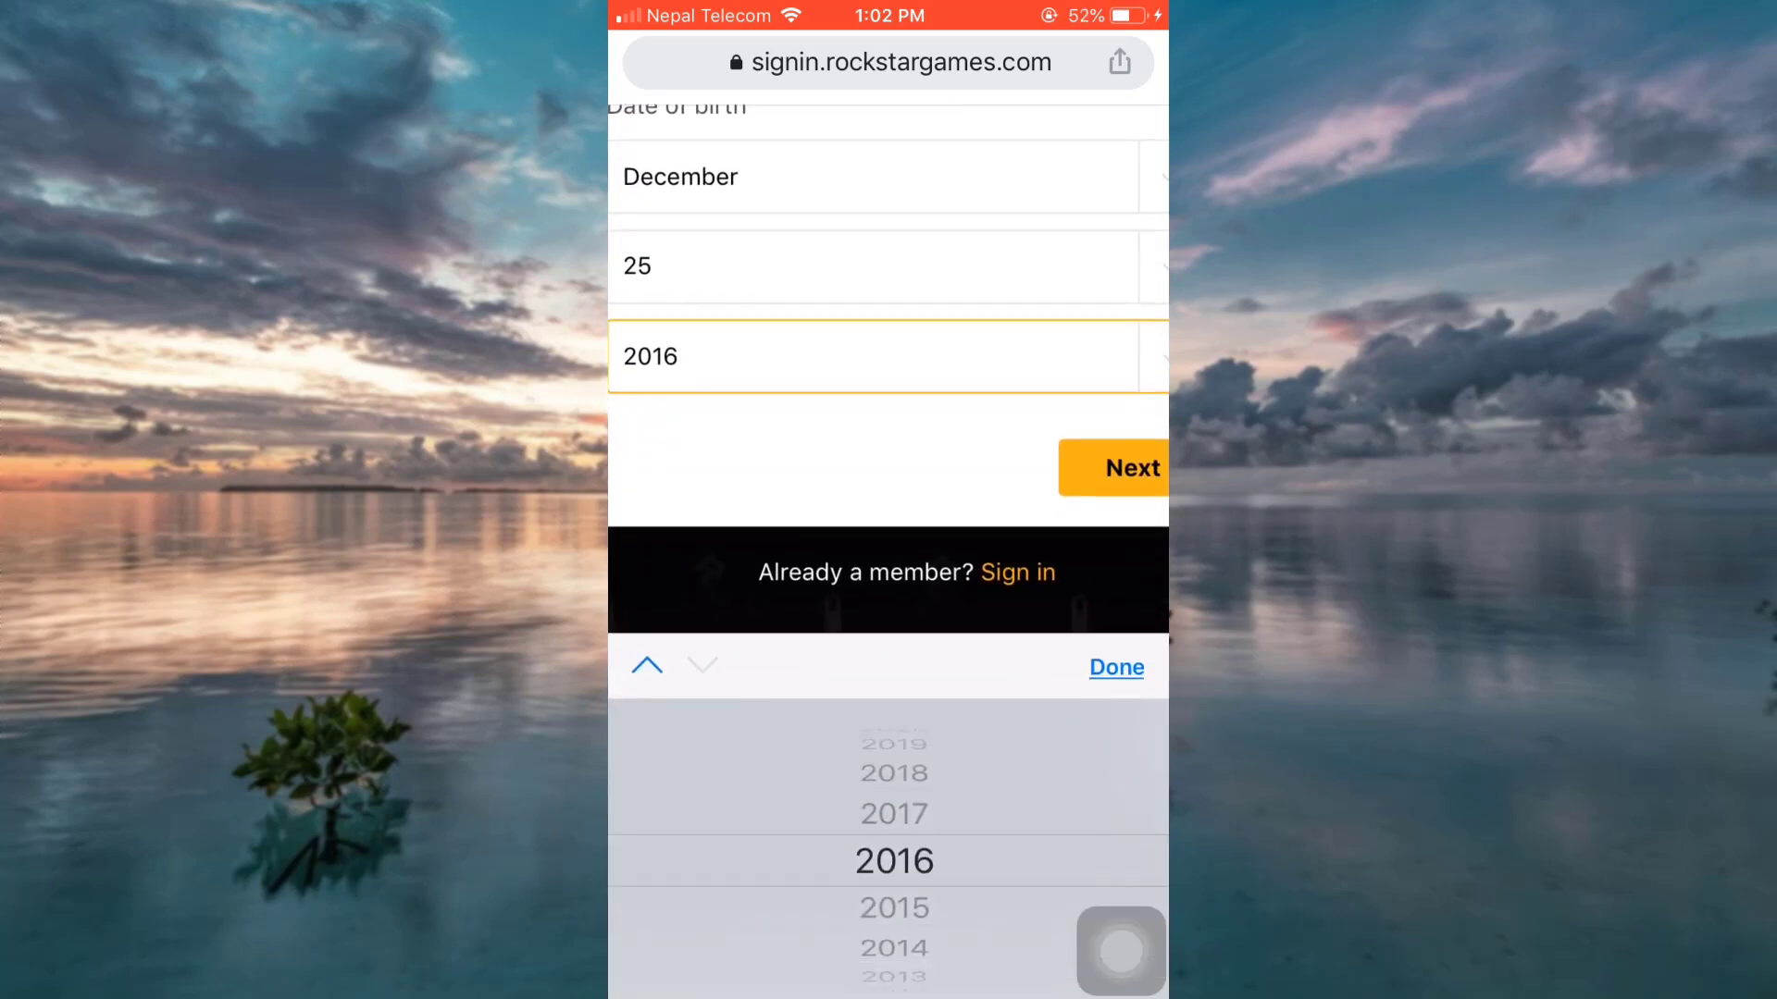
scroll(895, 833, "down", 3)
scroll(895, 832, "down", 8)
scroll(895, 833, "down", 3)
scroll(895, 833, "down", 3)
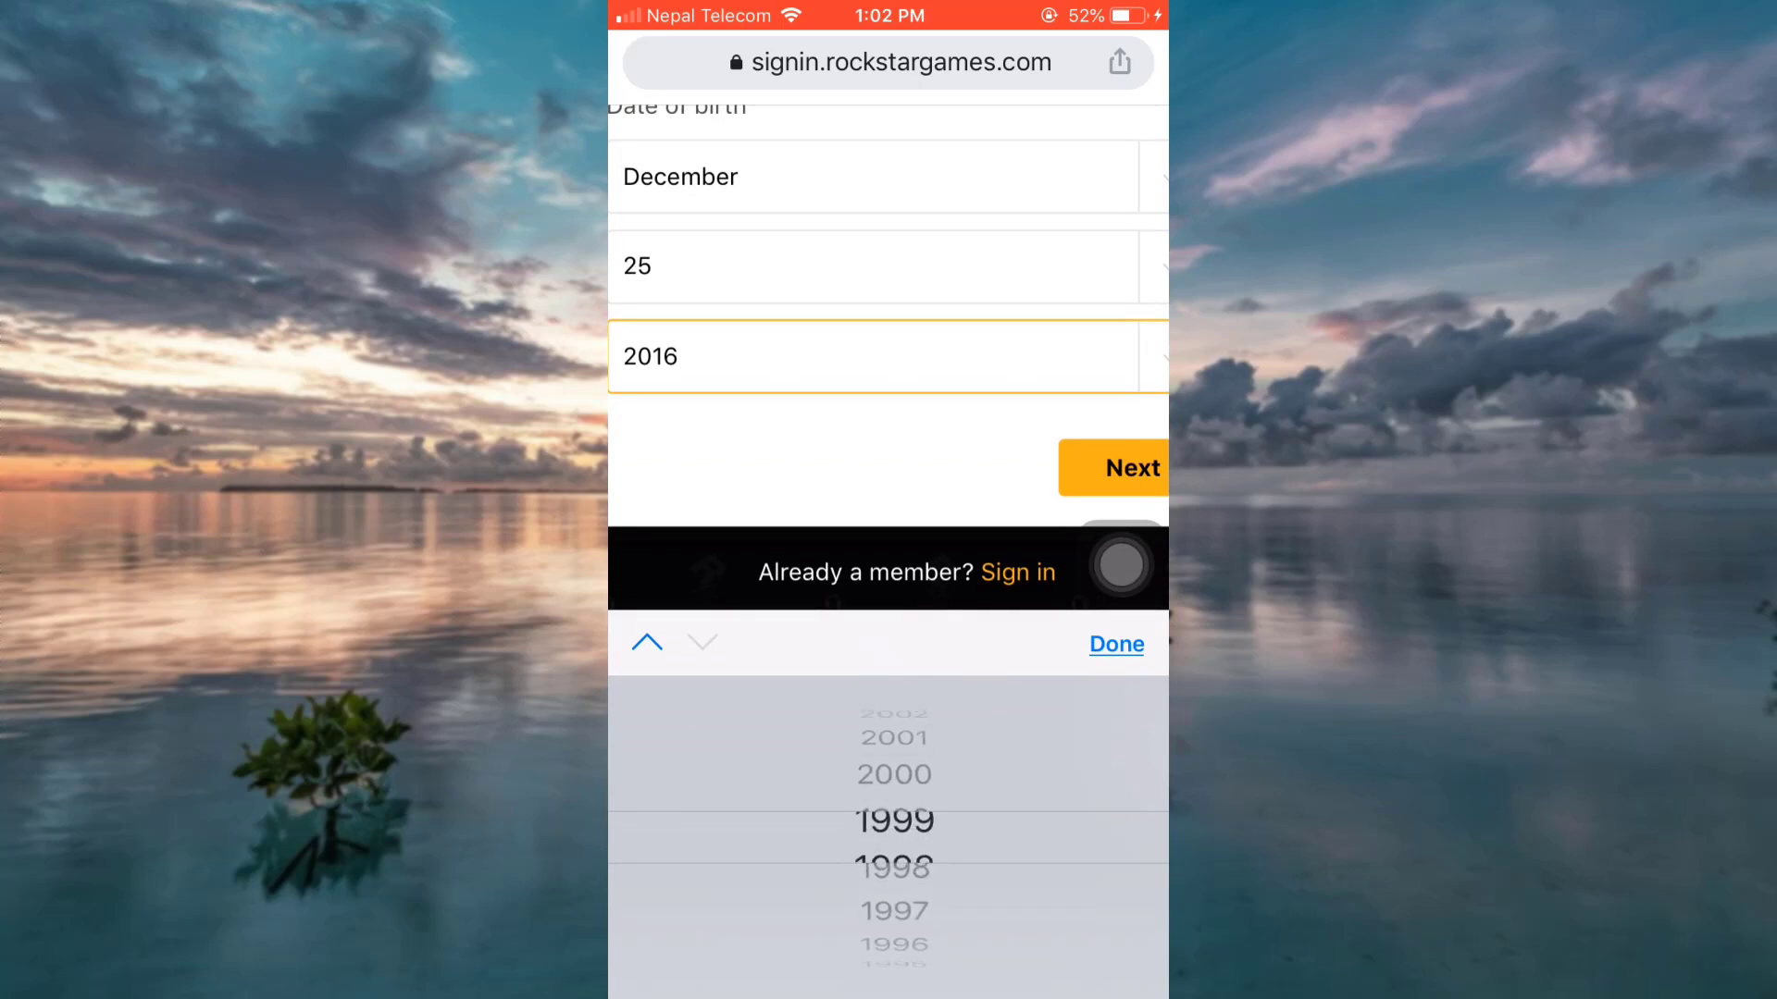
scroll(894, 833, "down", 2)
left_click(1117, 644)
left_click(1127, 563)
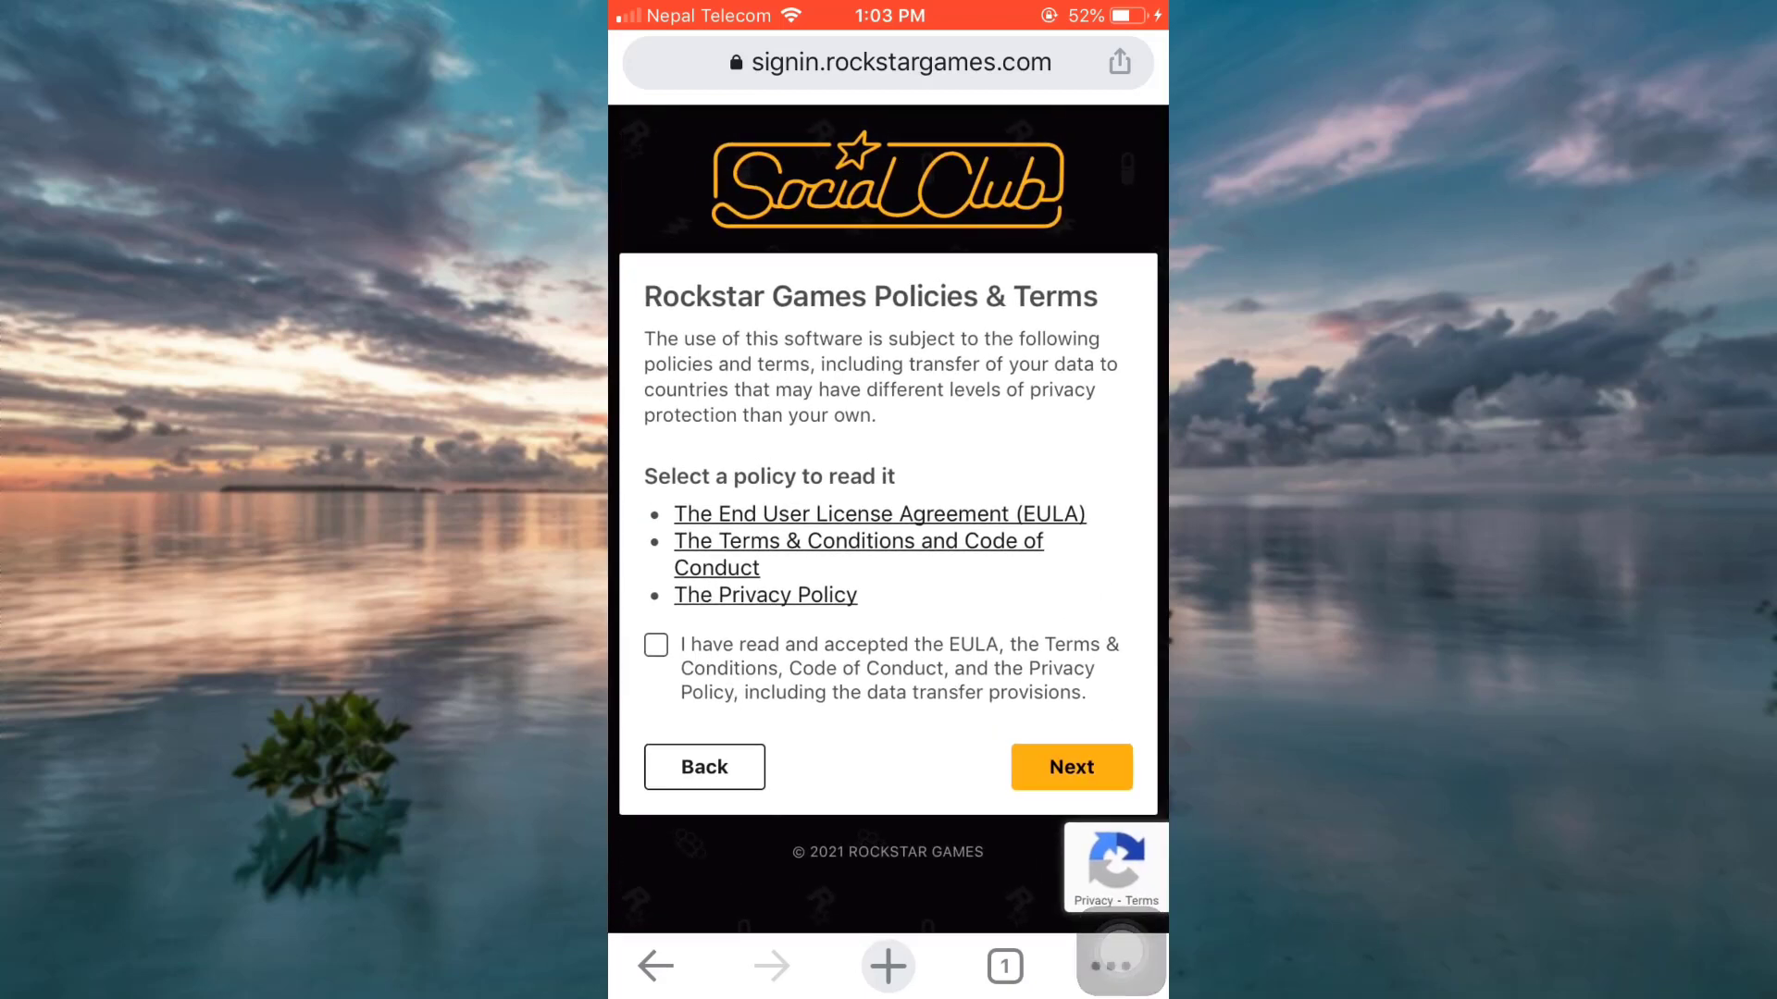
Accept the Policies & Terms and continue.
left_click(655, 645)
left_click(1071, 766)
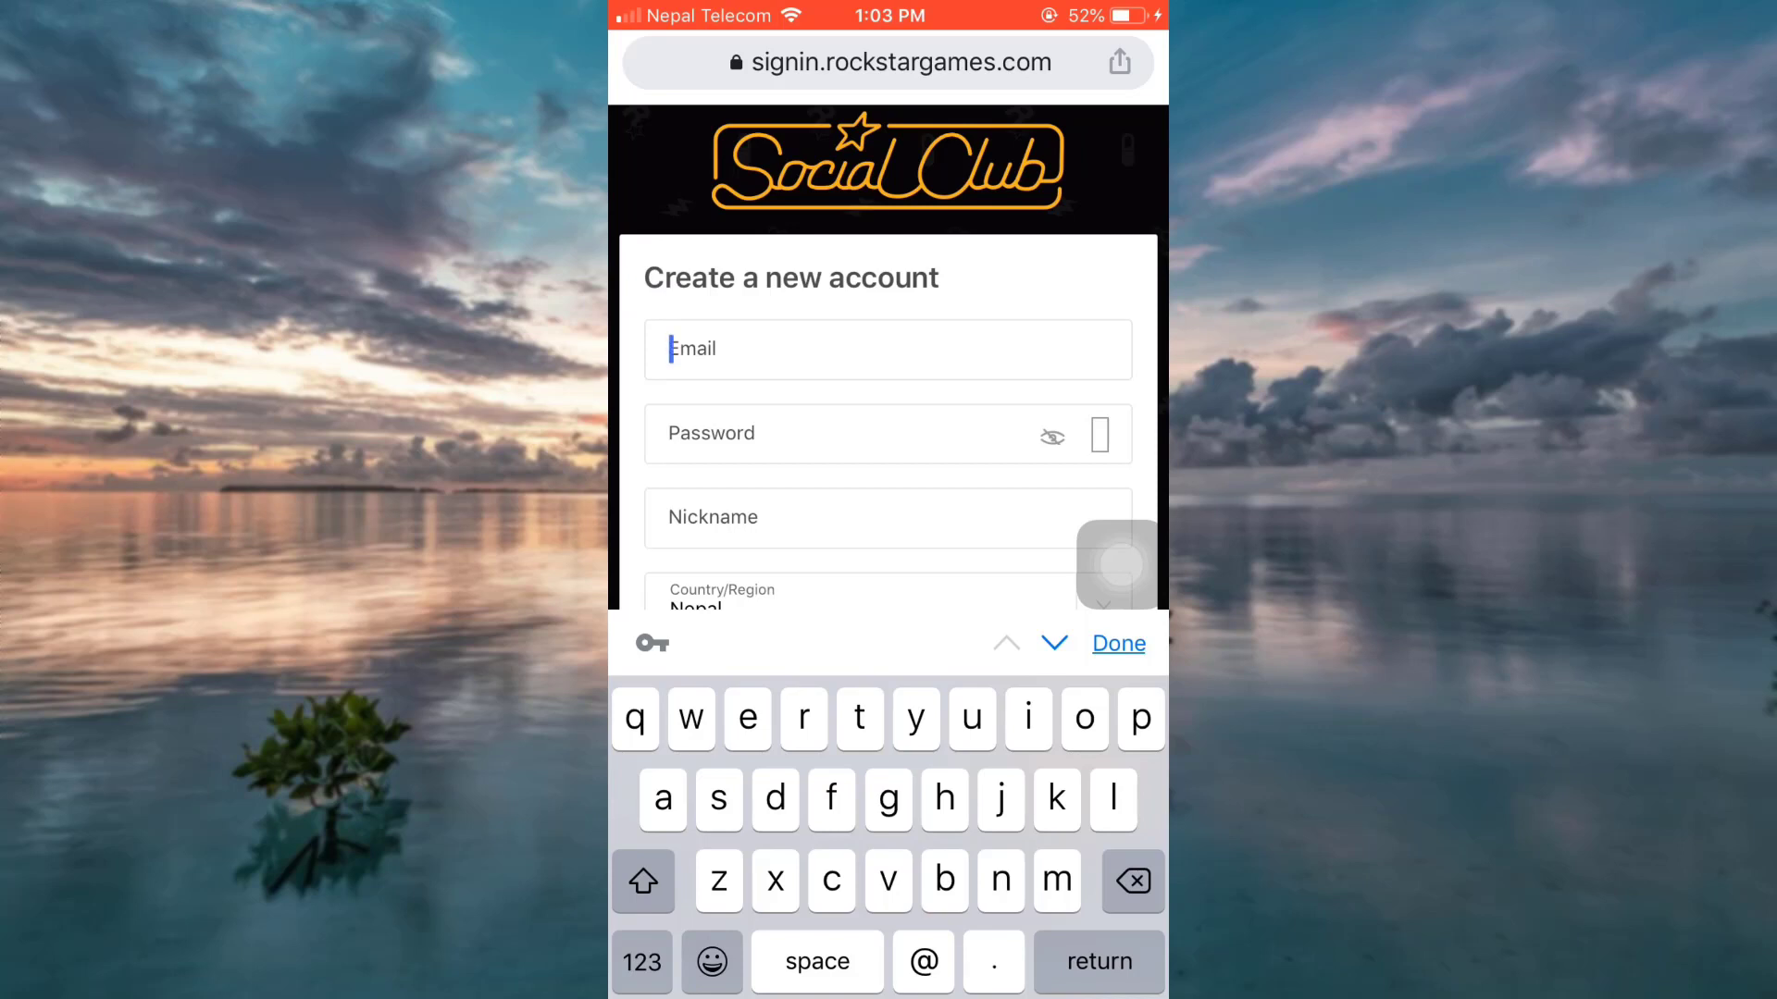
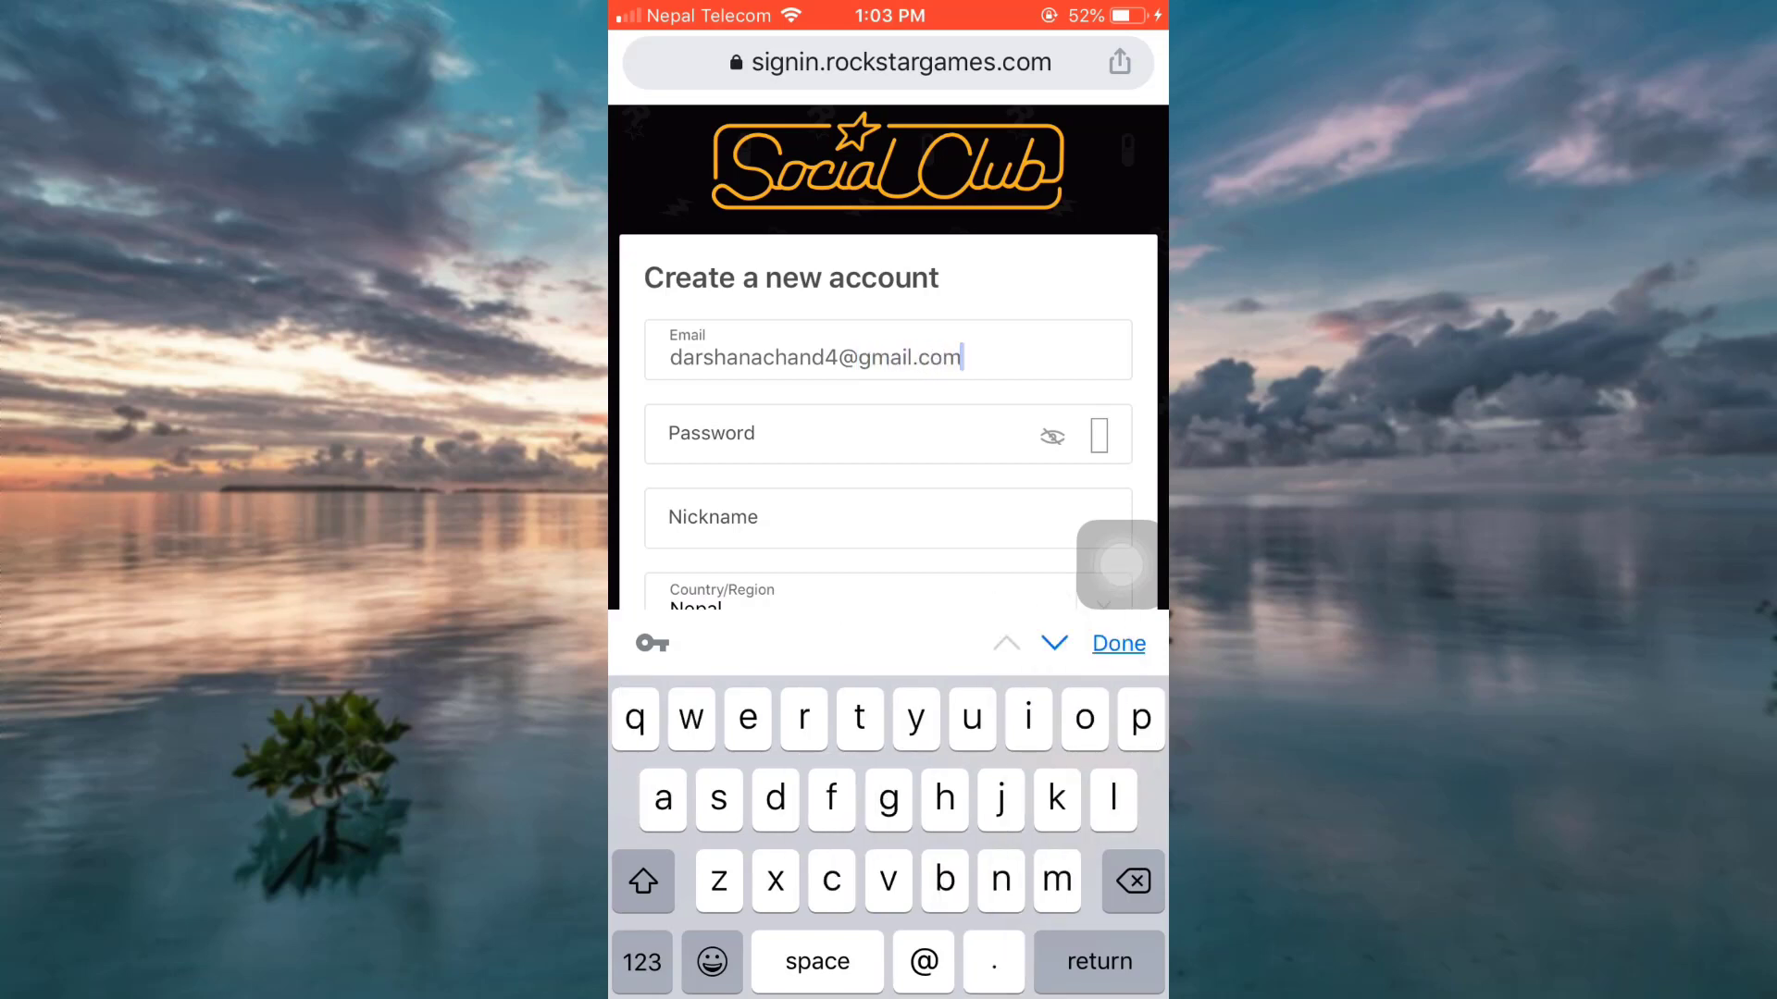
Fill in the password and nickname 'Mariemorie', then return to the rejected password.
key("Tab")
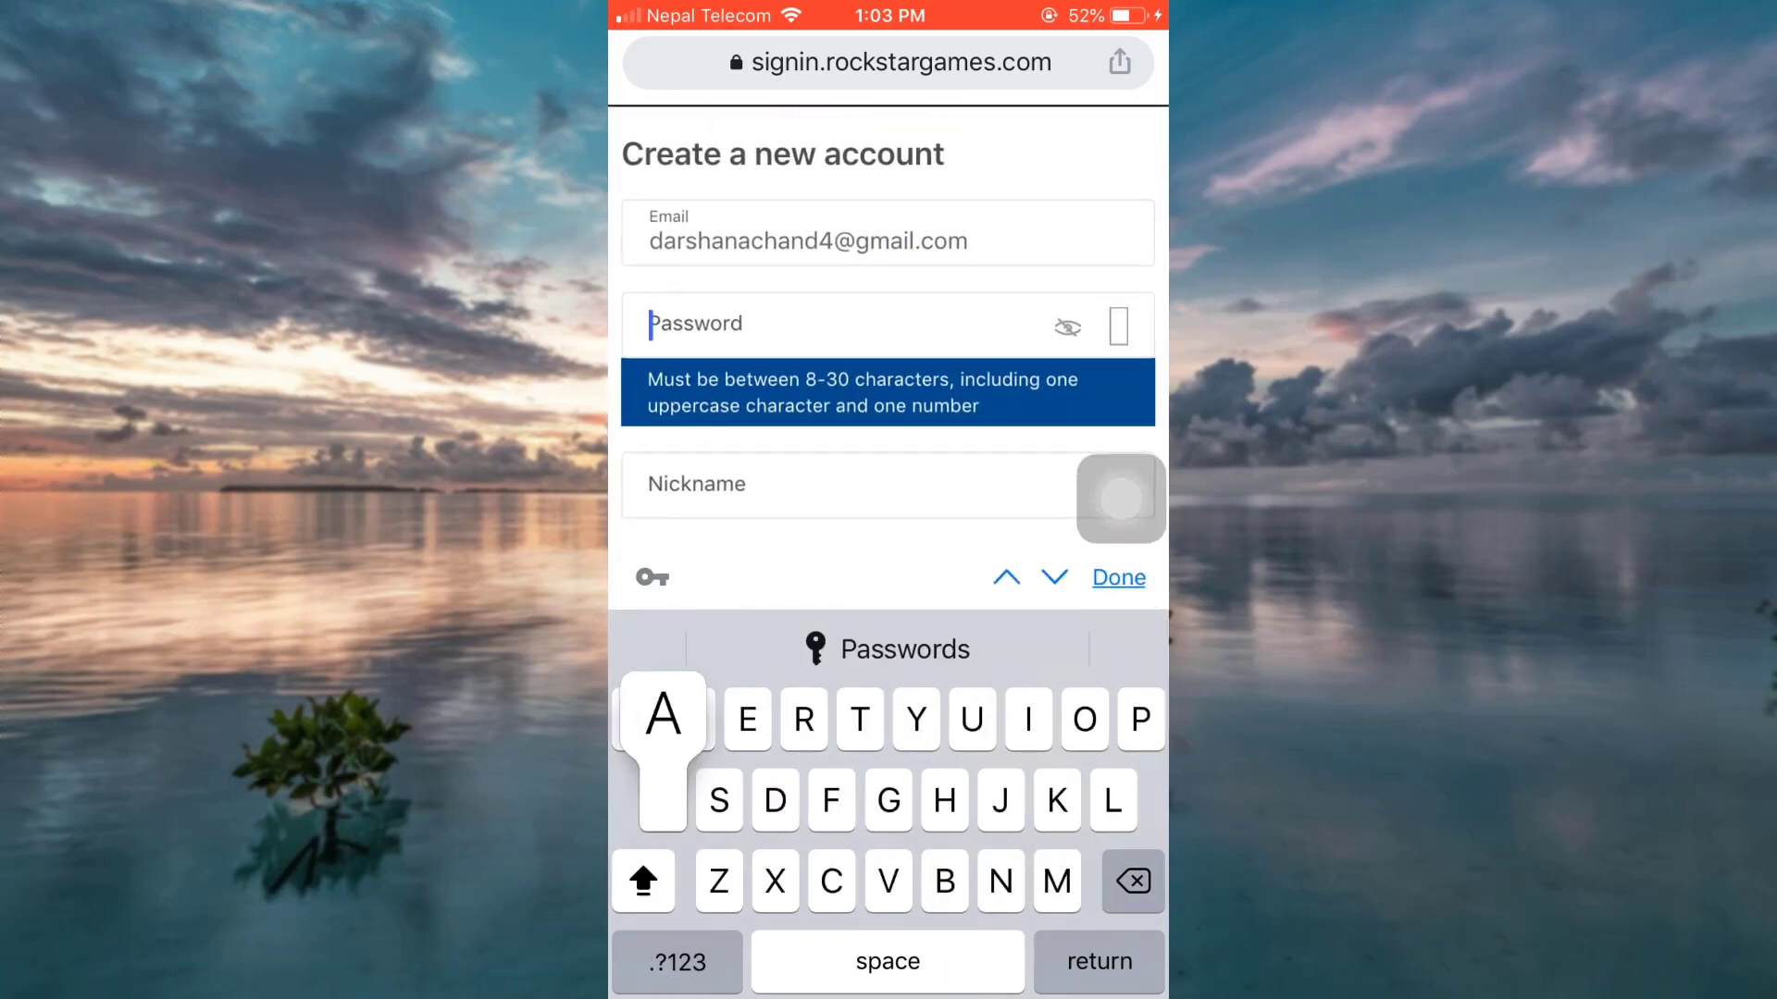
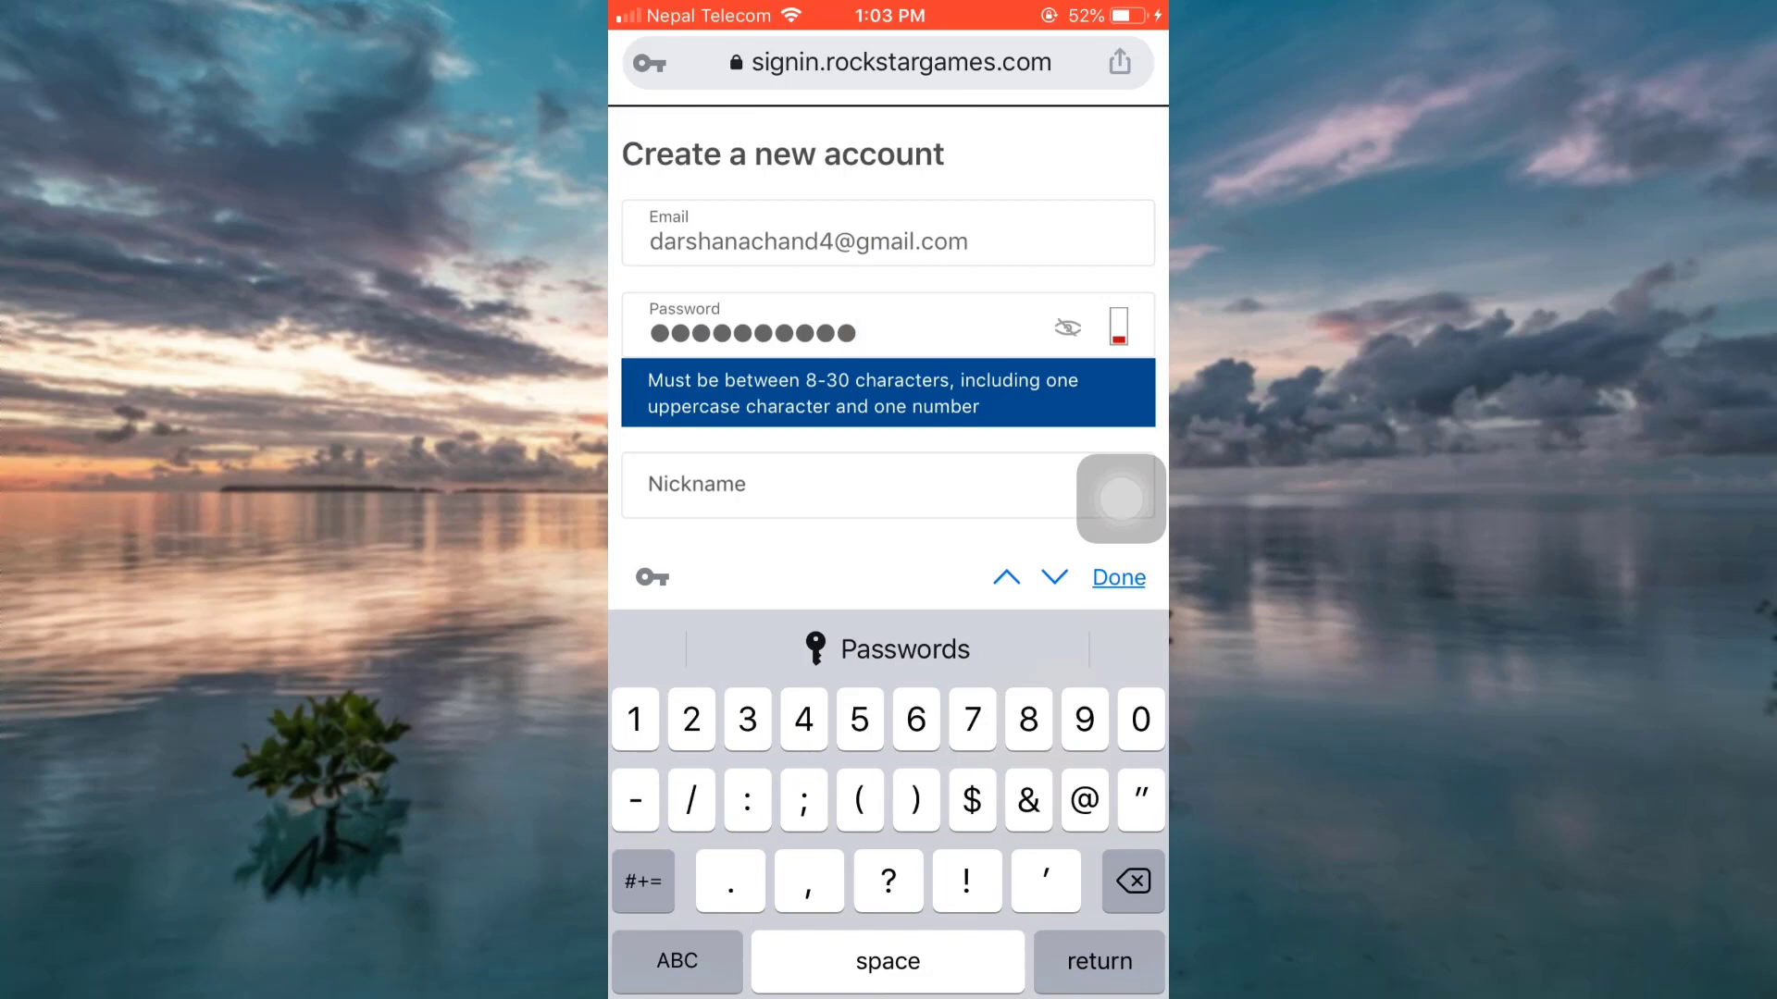
key("Tab")
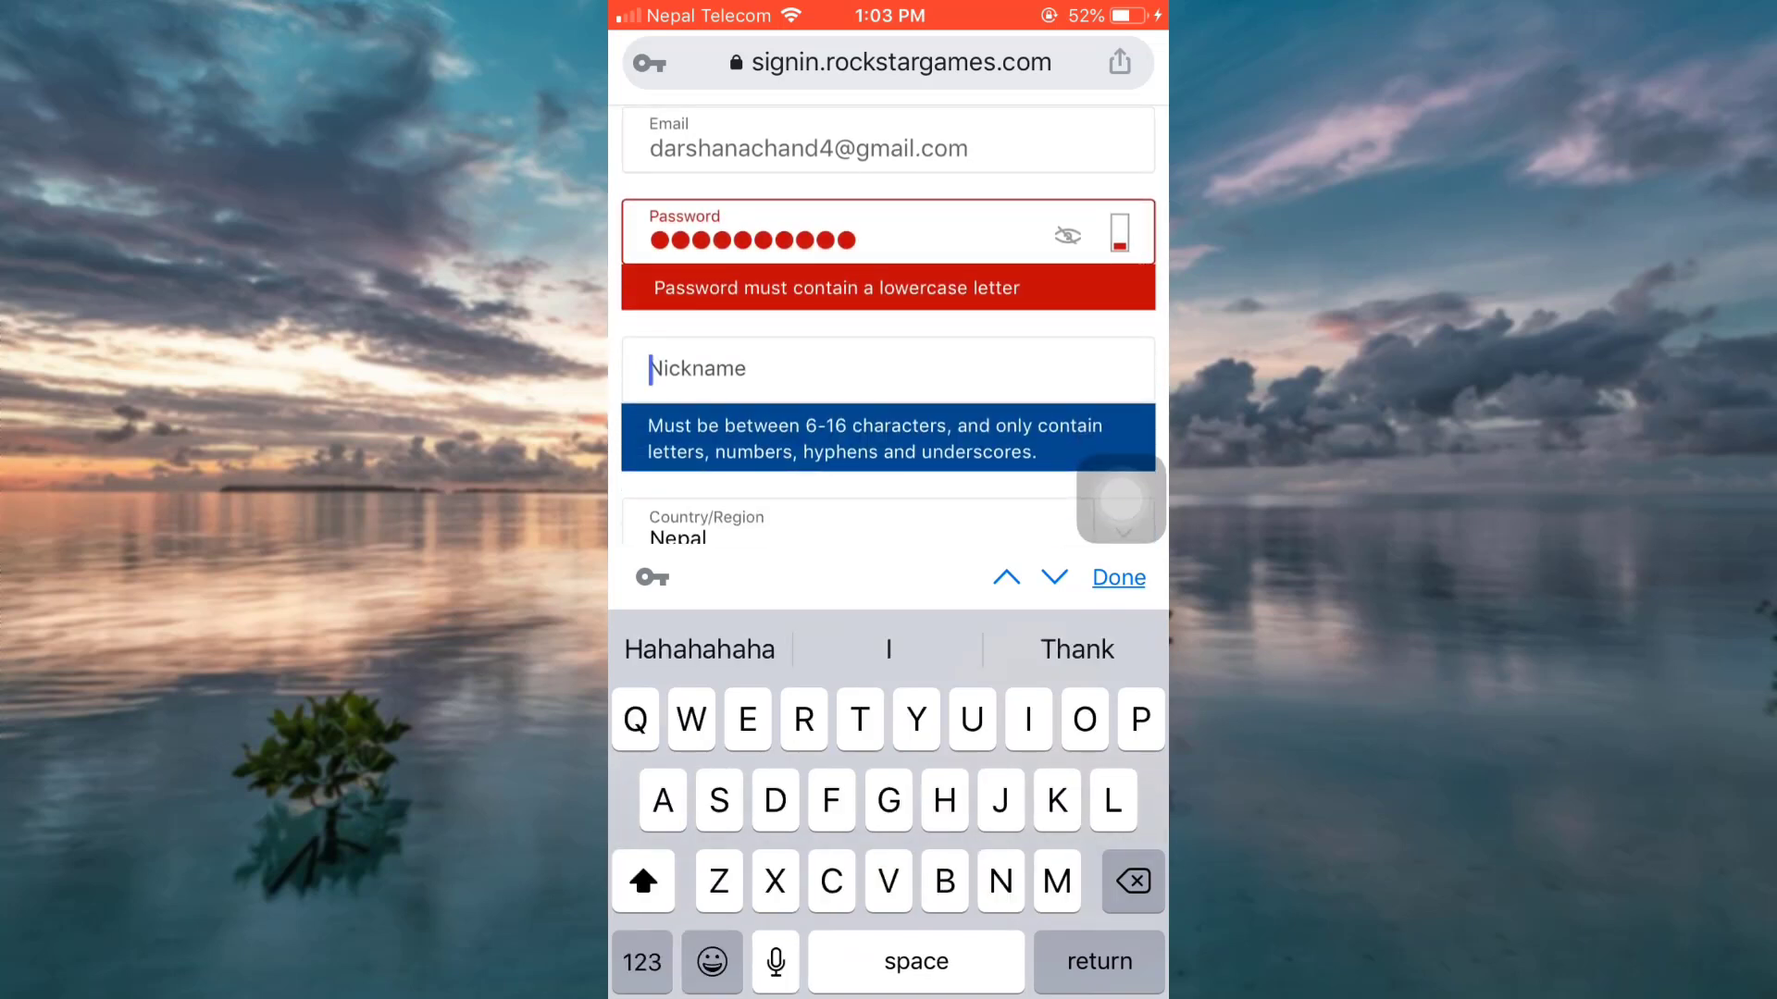
type("Mariemorie")
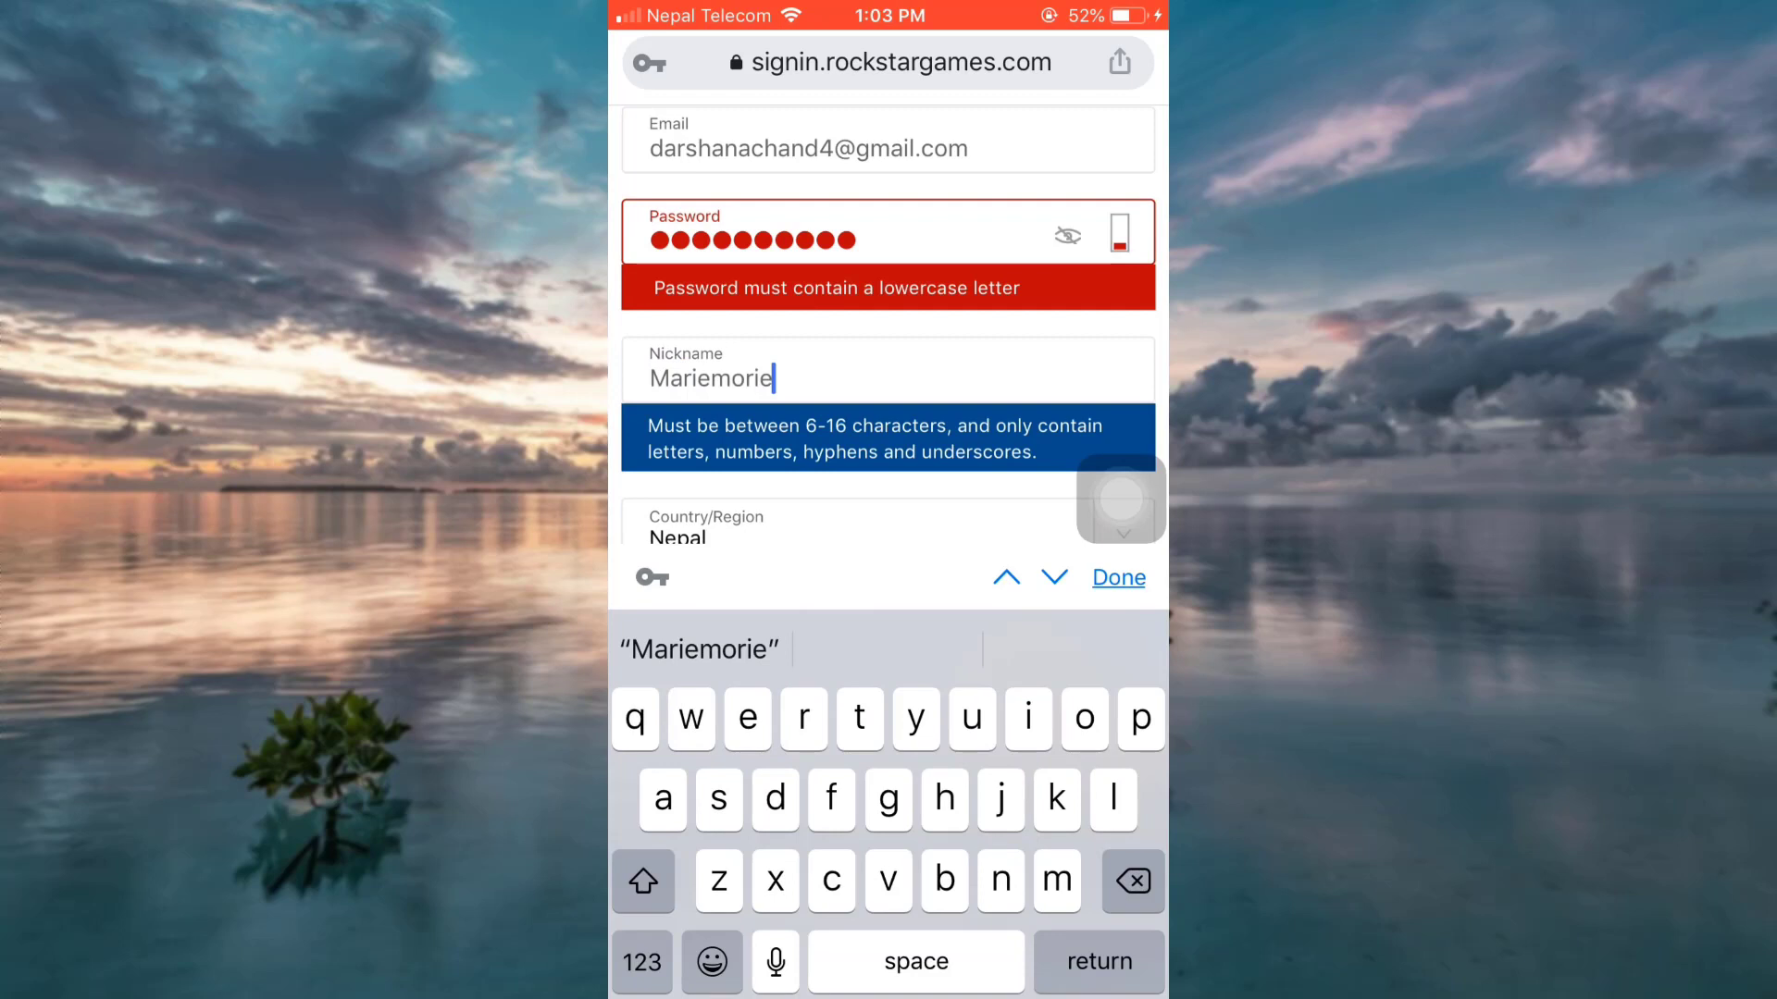
key("shift+Tab")
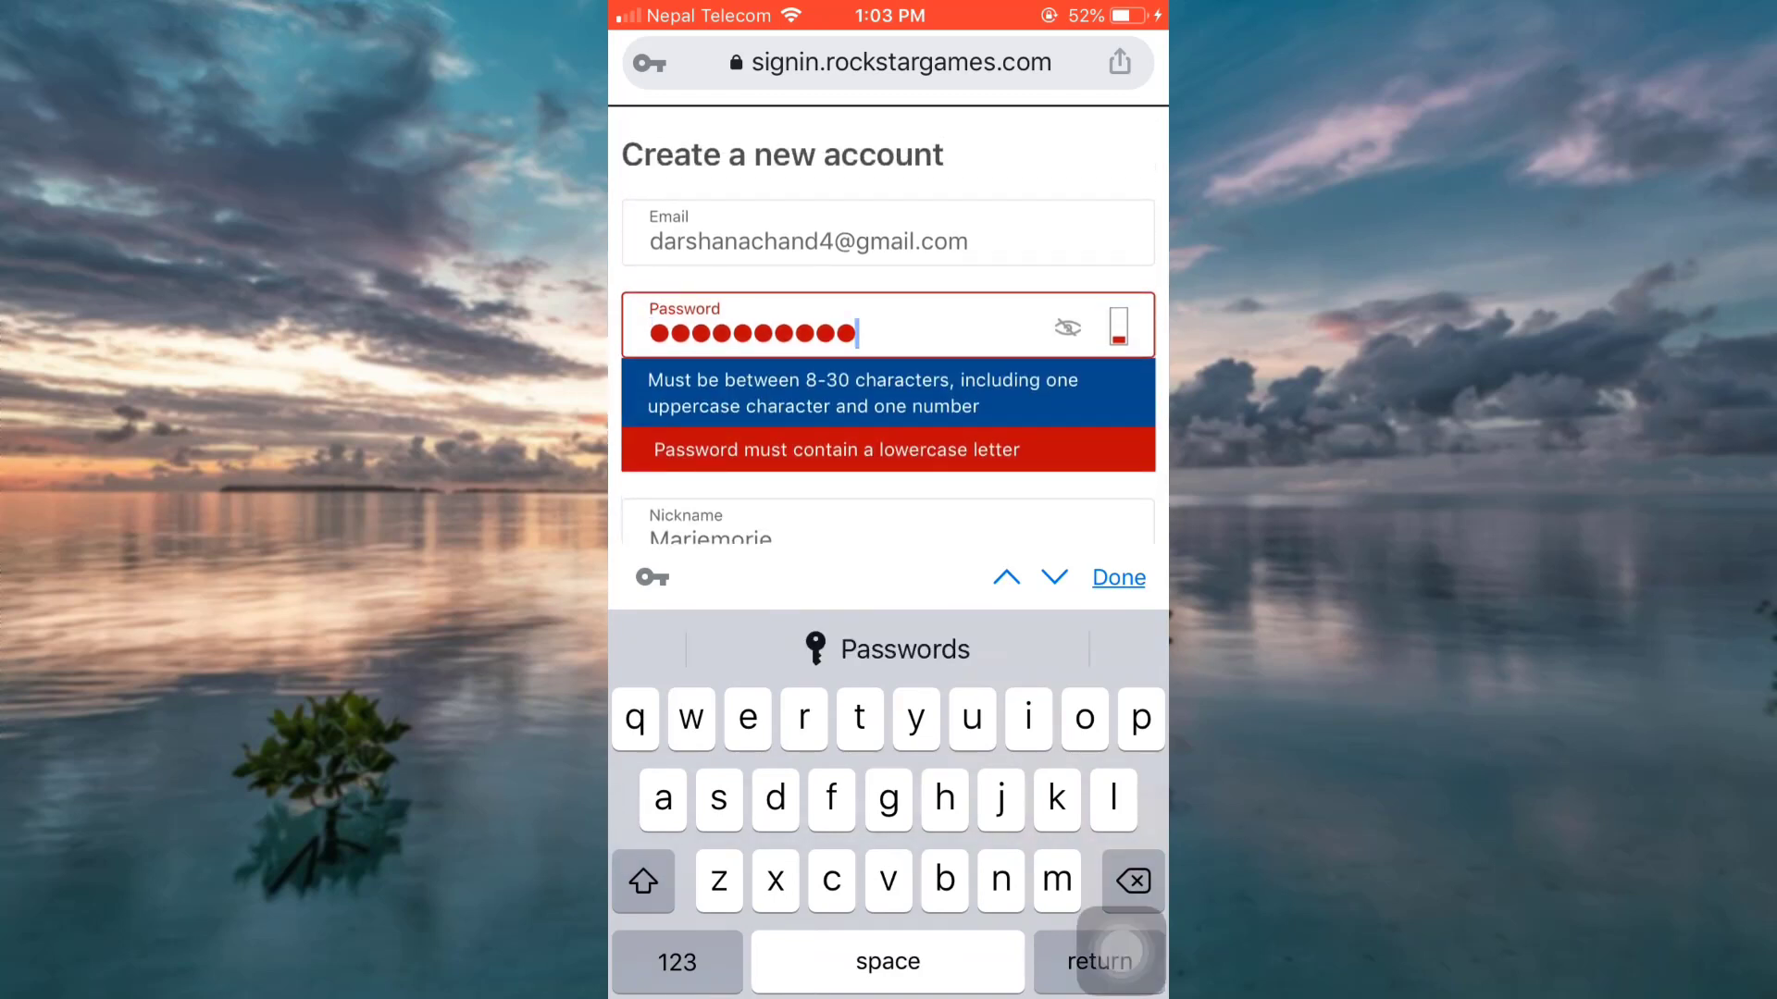
Erase the rejected password and retype a new one with capitals and numbers.
left_click_drag(1119, 956, 1119, 138)
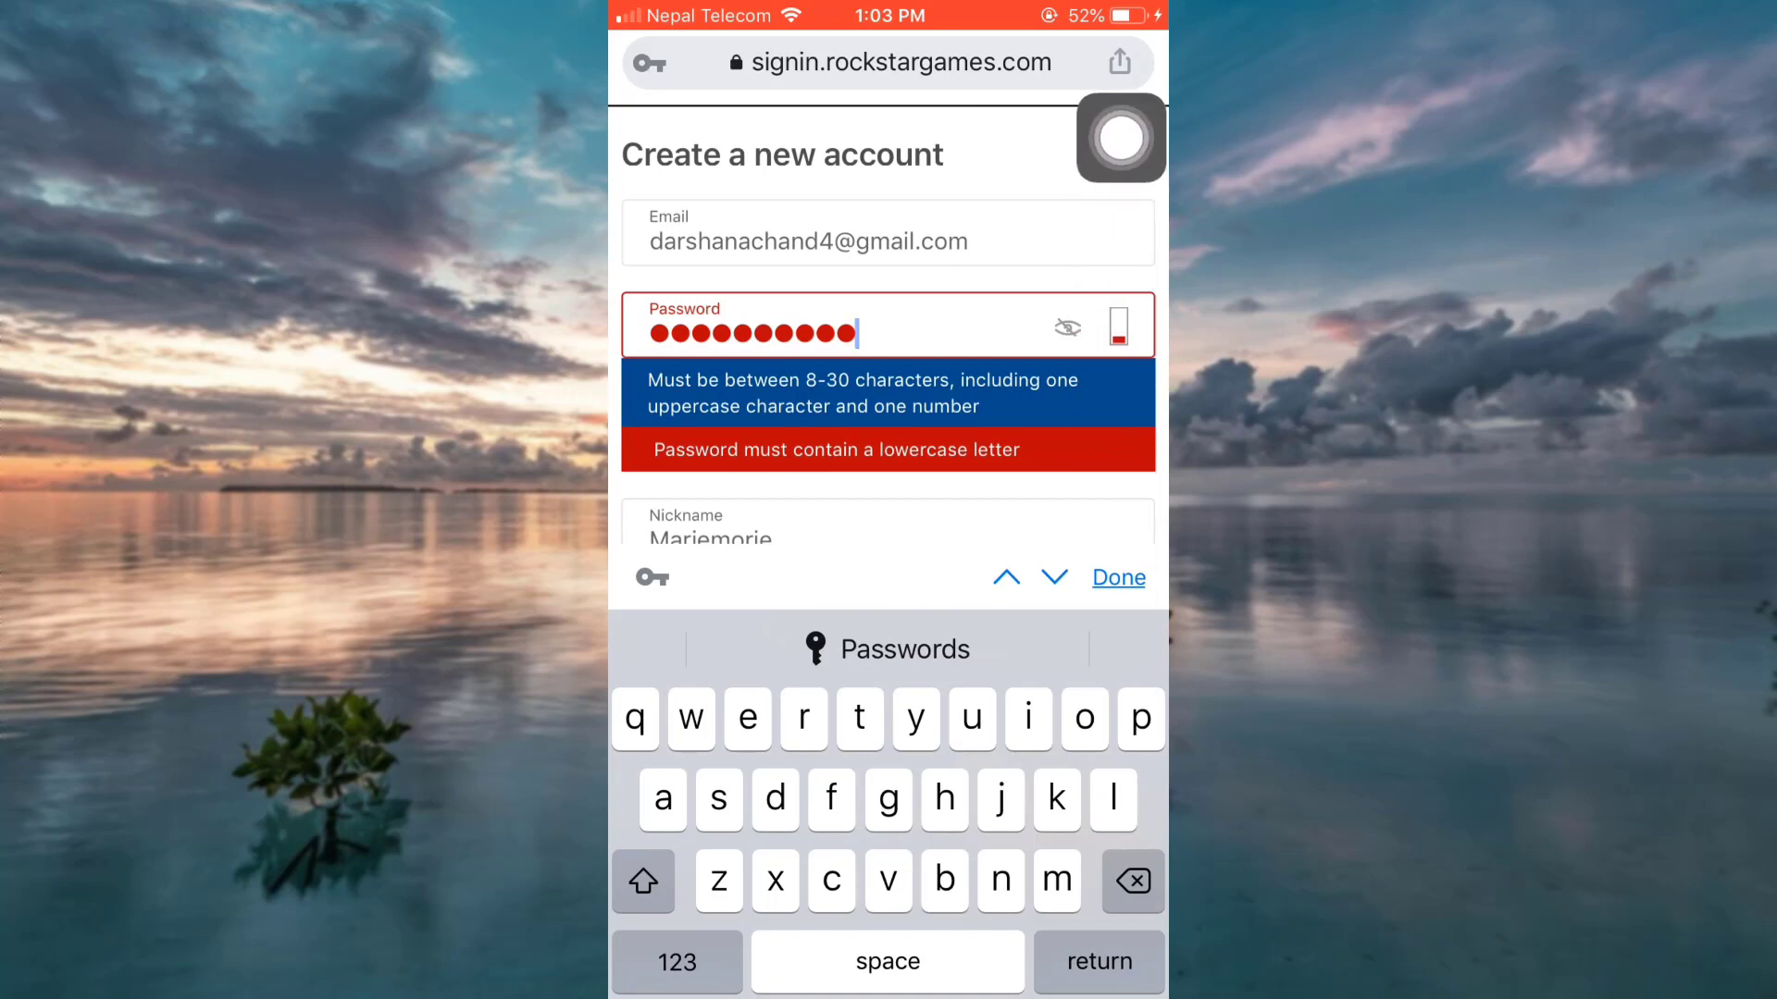
key("BackSpace")
key("BackSpace")
key("BackSpace")
key("BackSpace")
key("BackSpace")
key("BackSpace")
key("BackSpace")
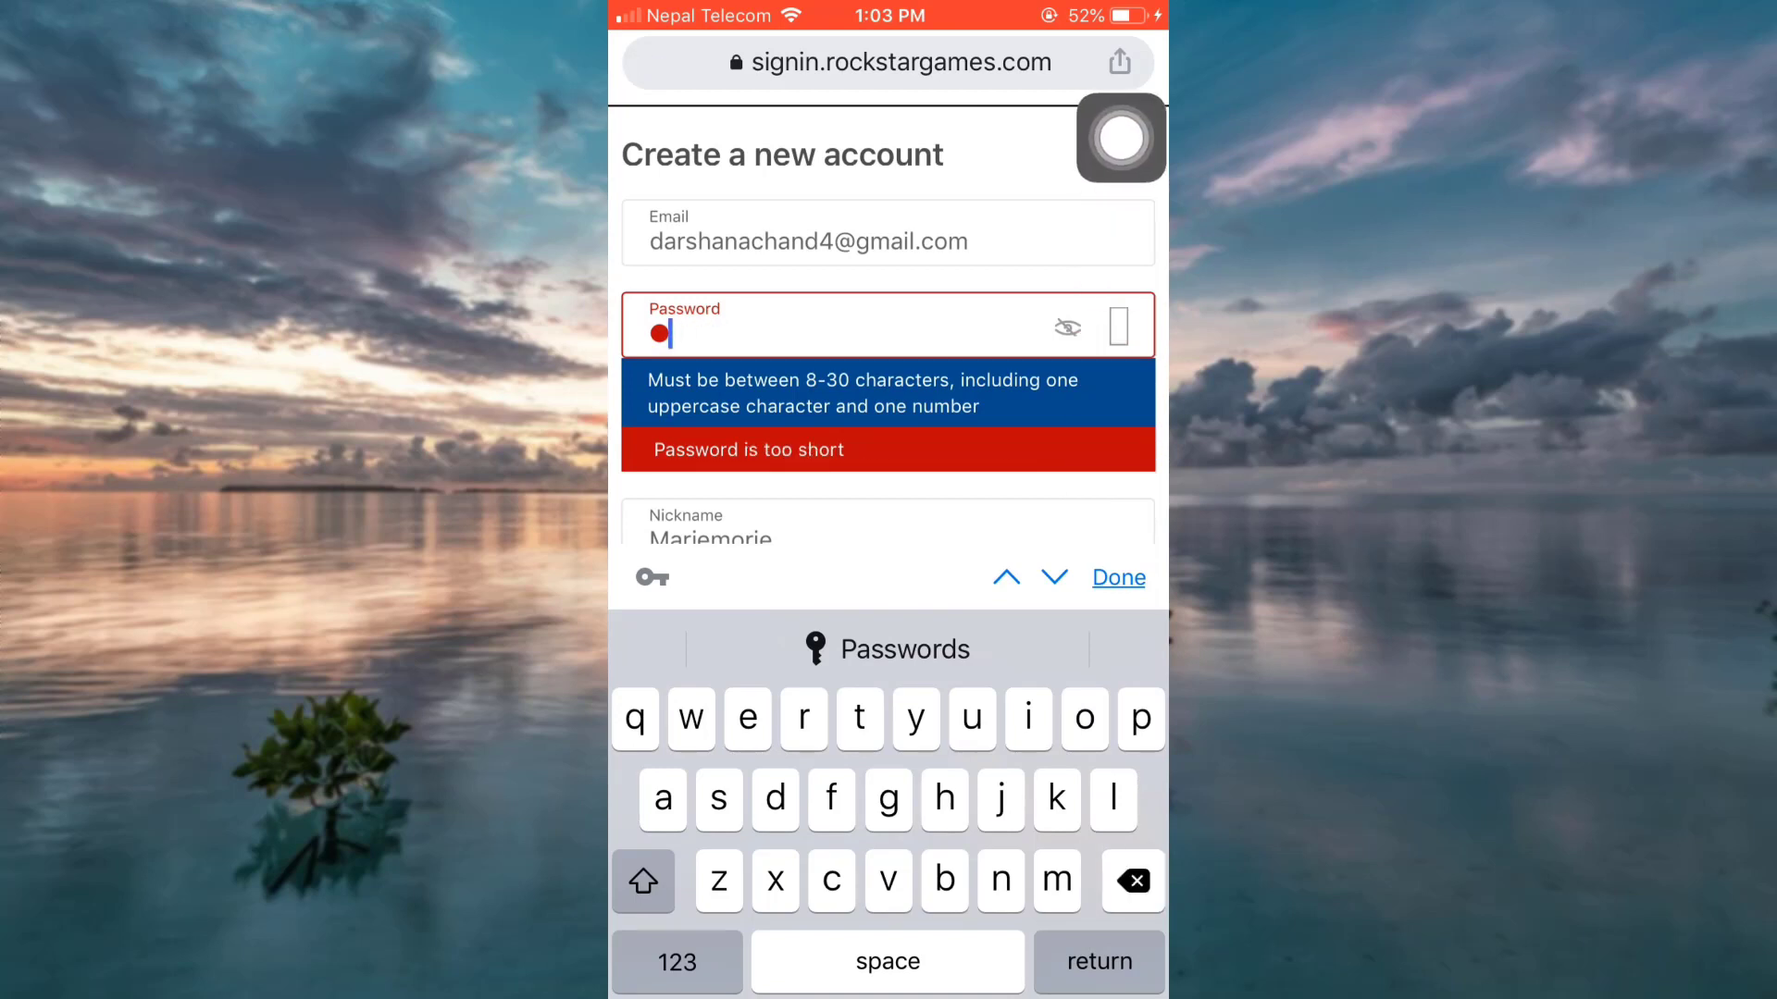
key("BackSpace")
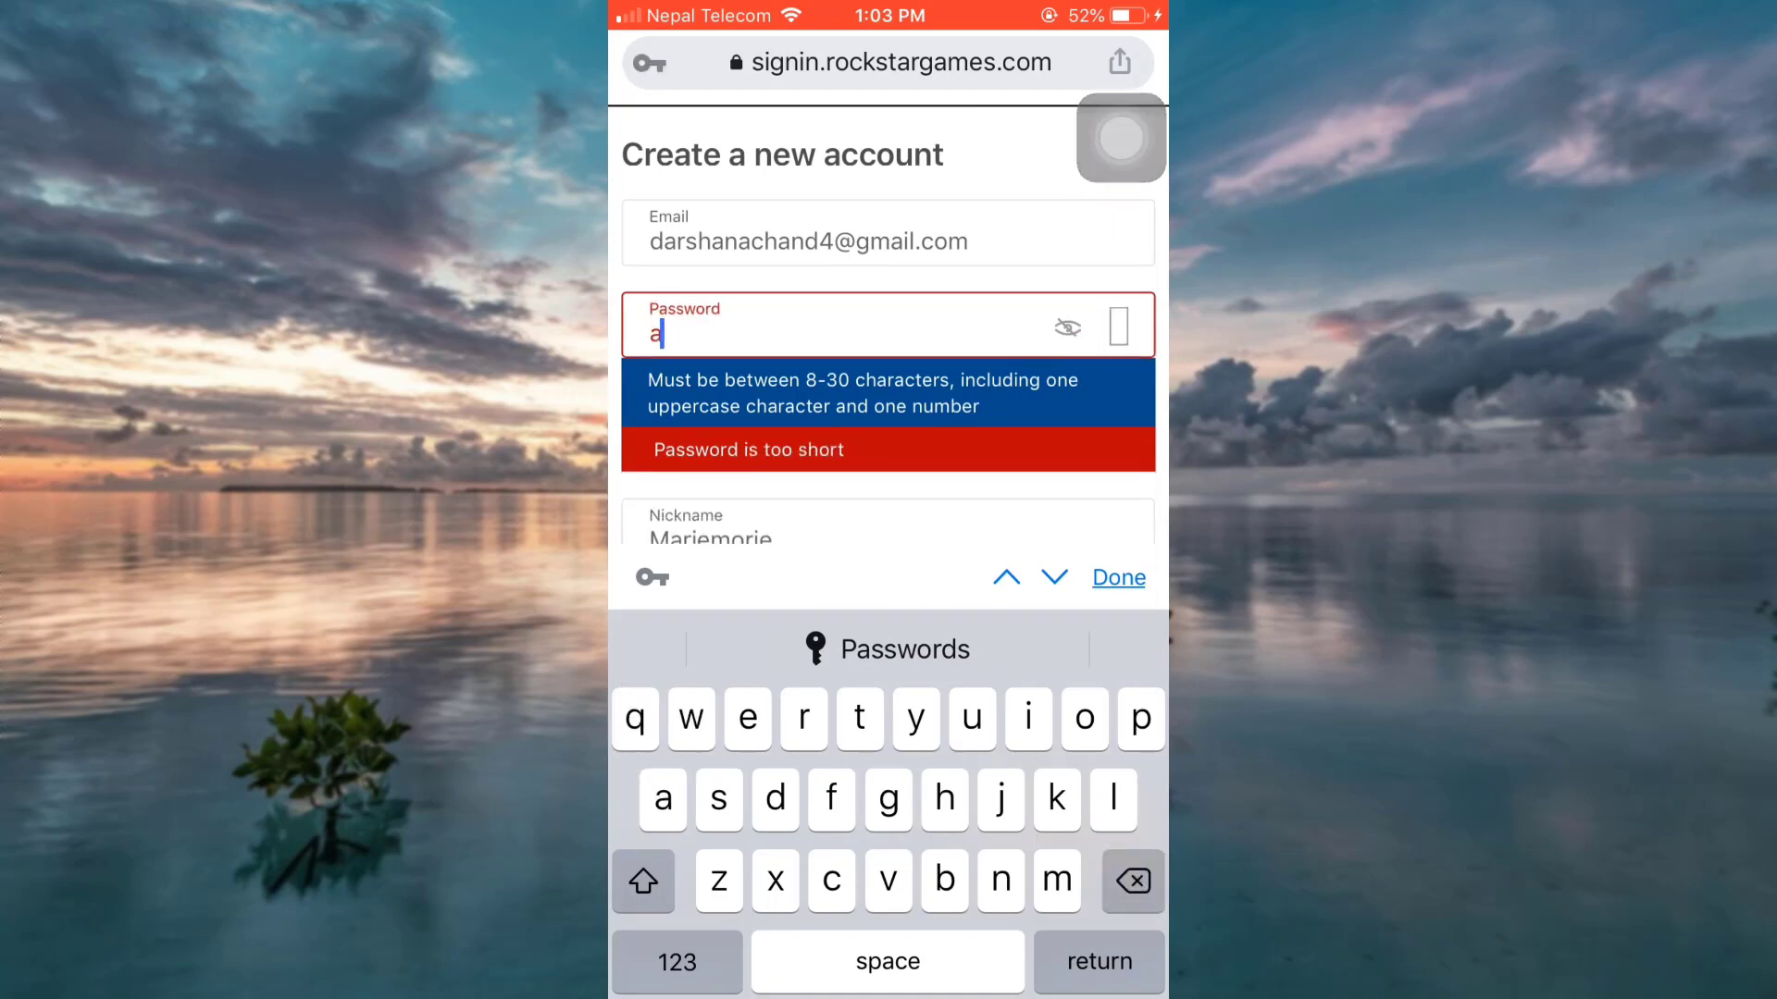
key("Caps_Lock")
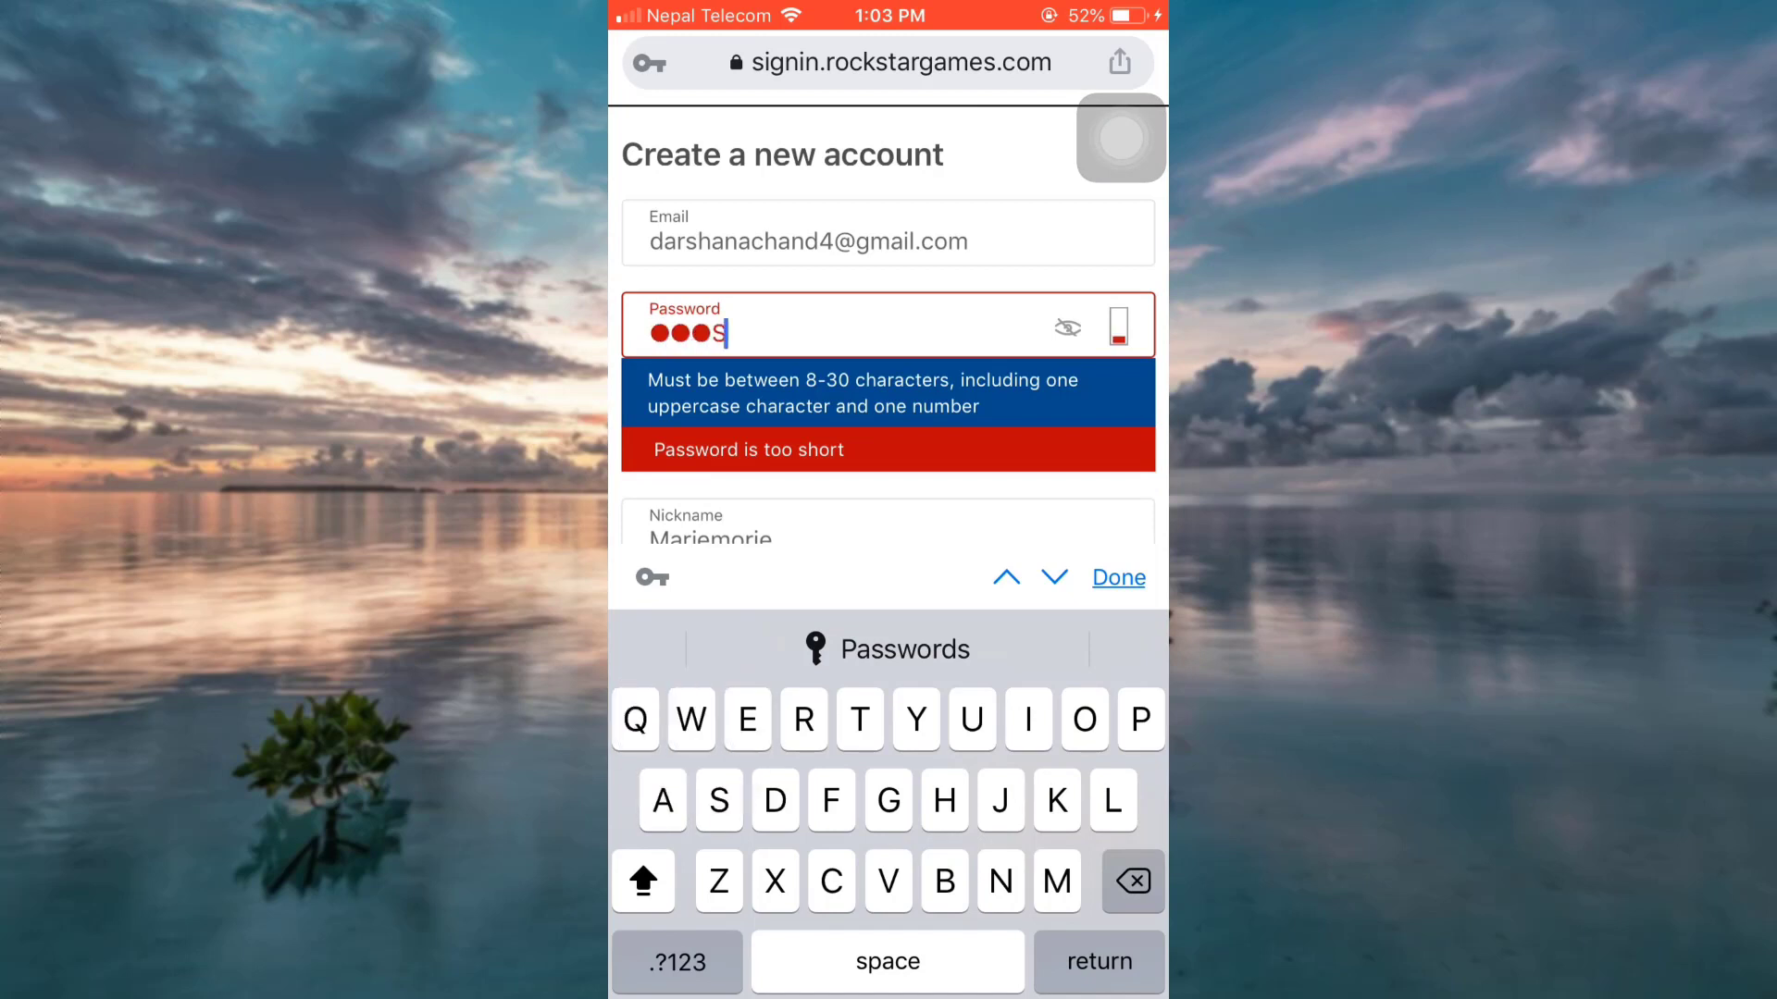
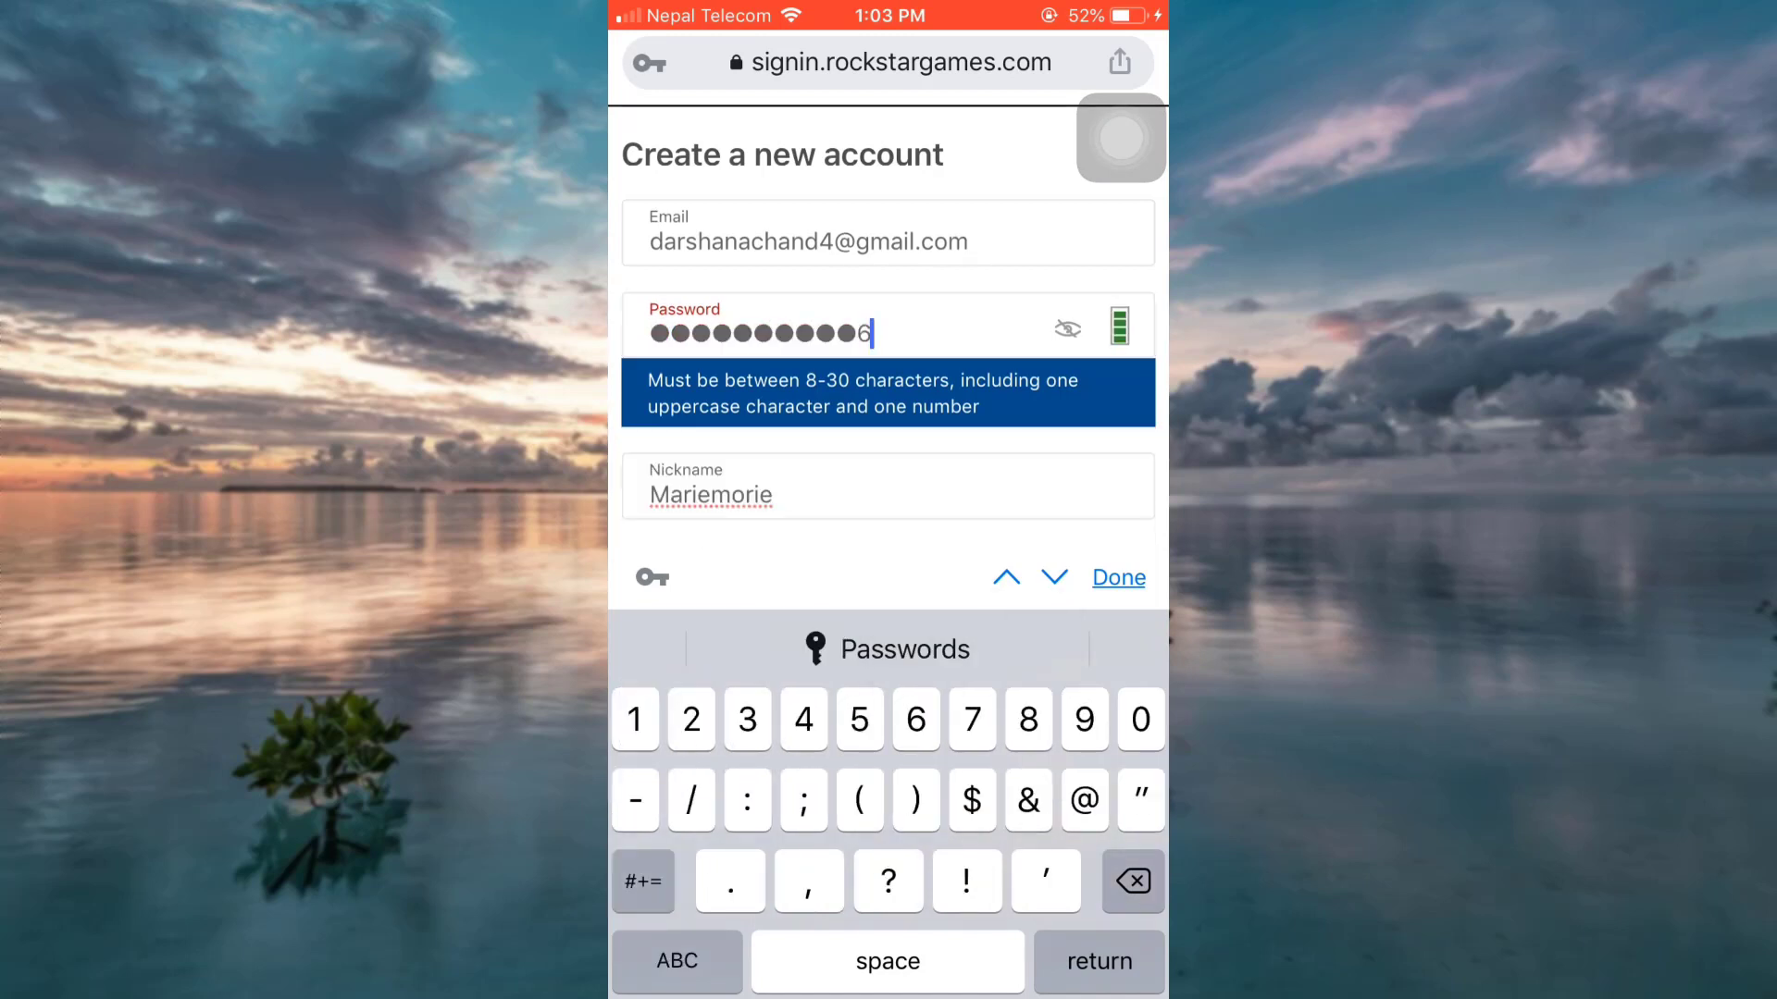
scroll(888, 328, "down", 3)
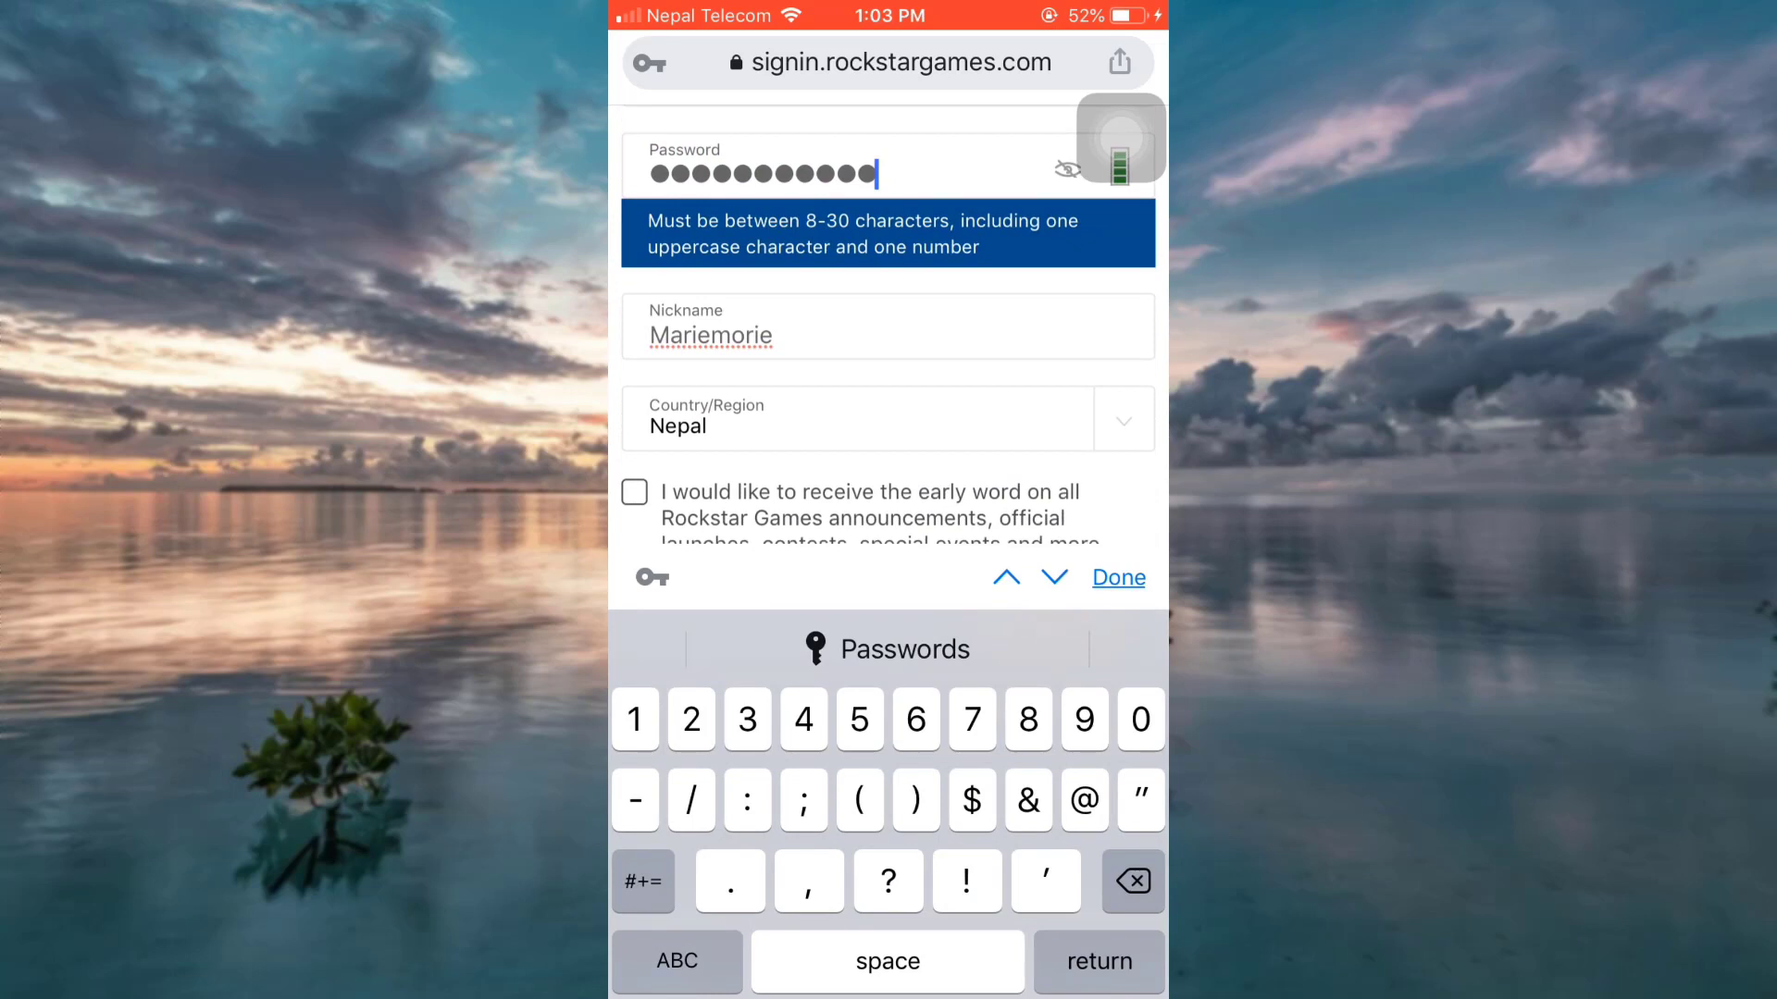
scroll(889, 329, "down", 2)
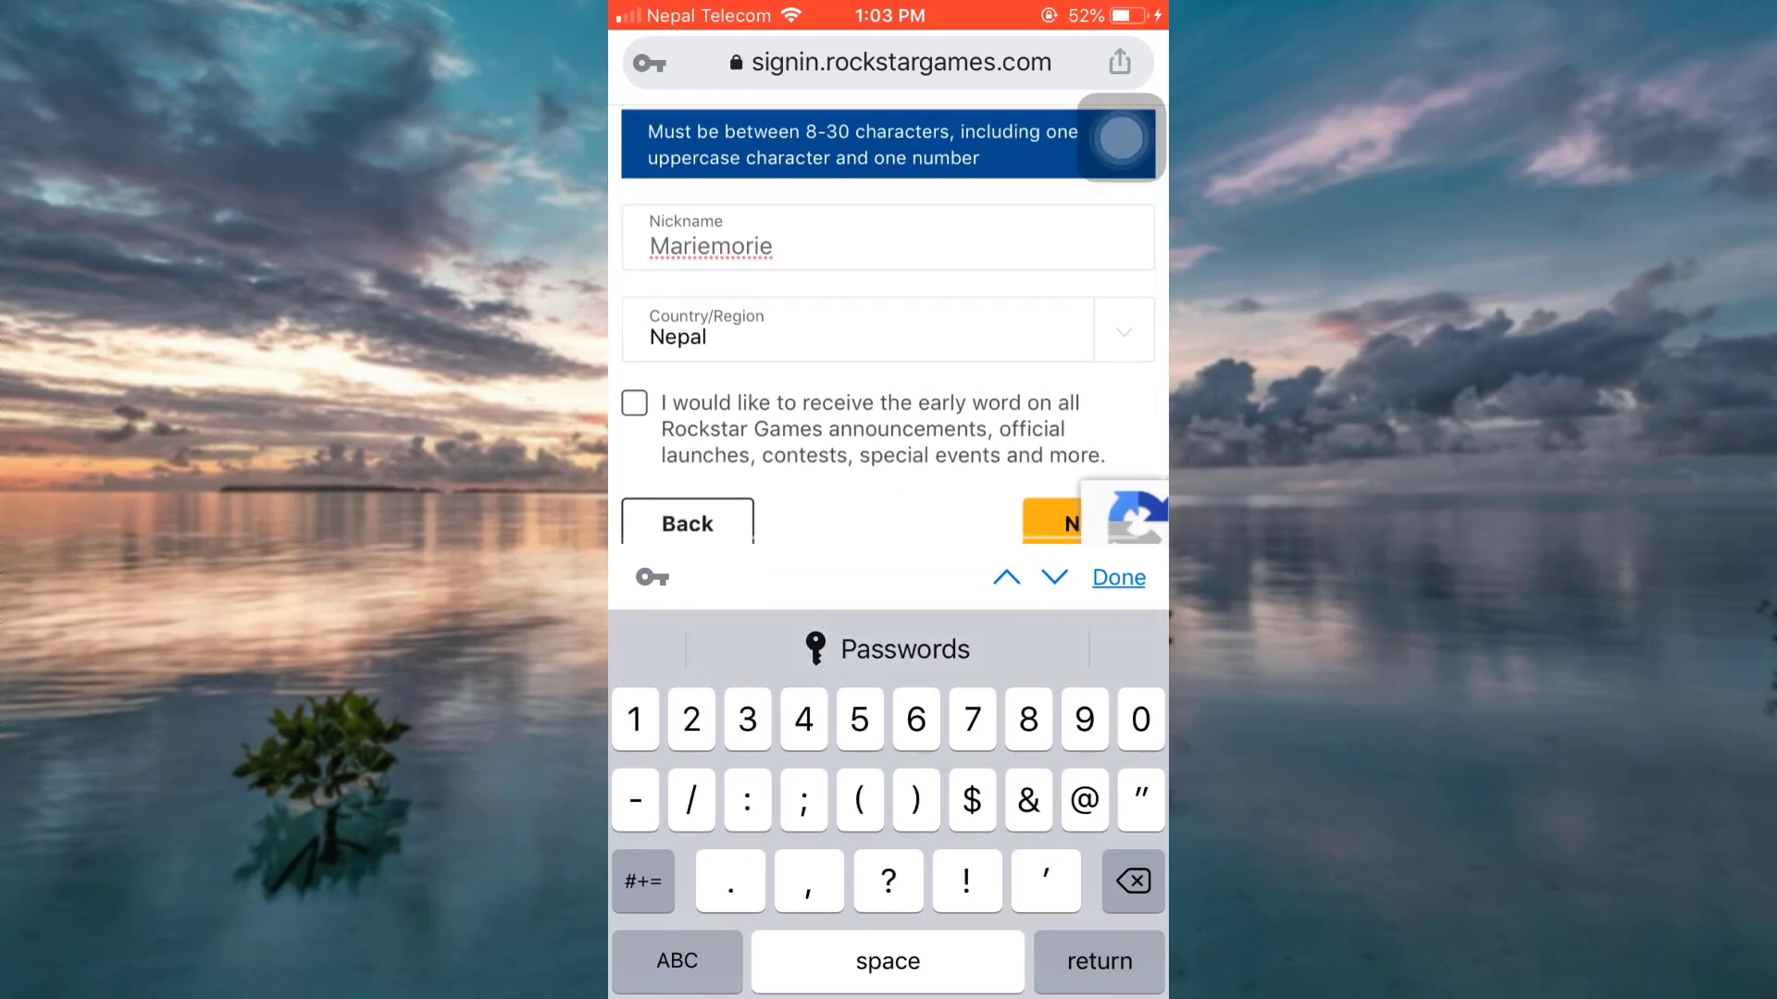
scroll(889, 328, "down", 1)
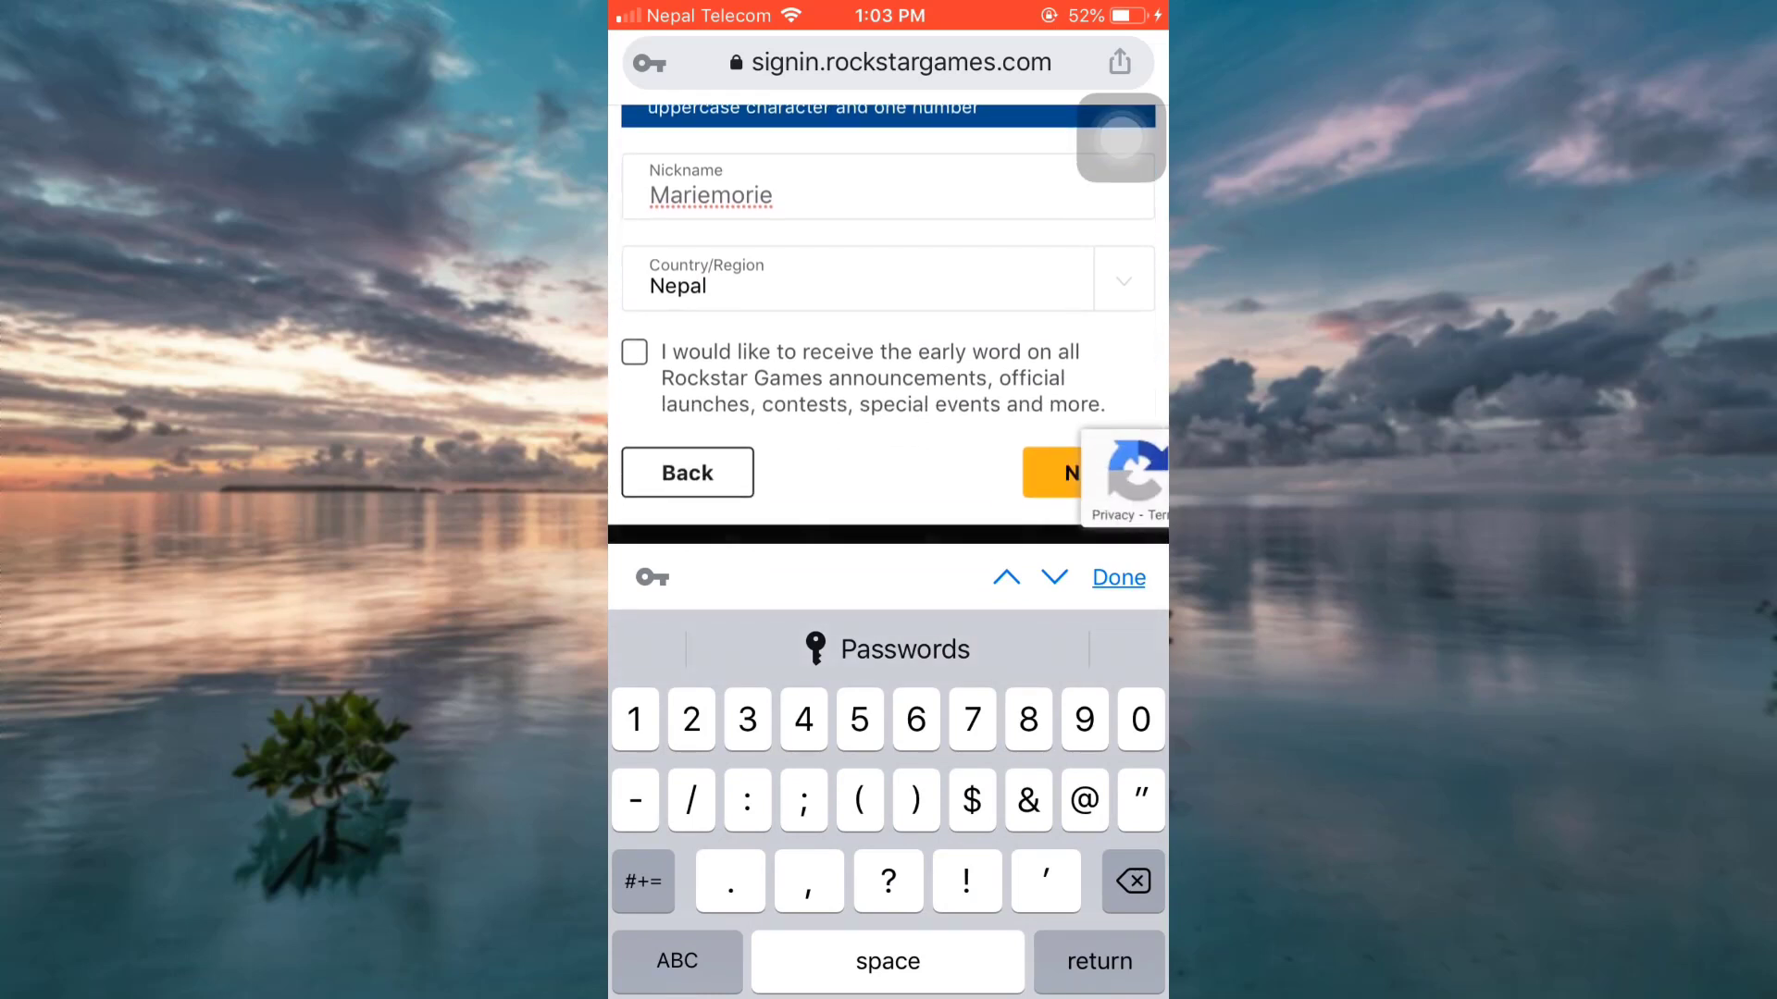
Opt in to Rockstar Games announcements and submit the Mariemorie signup form.
left_click(888, 379)
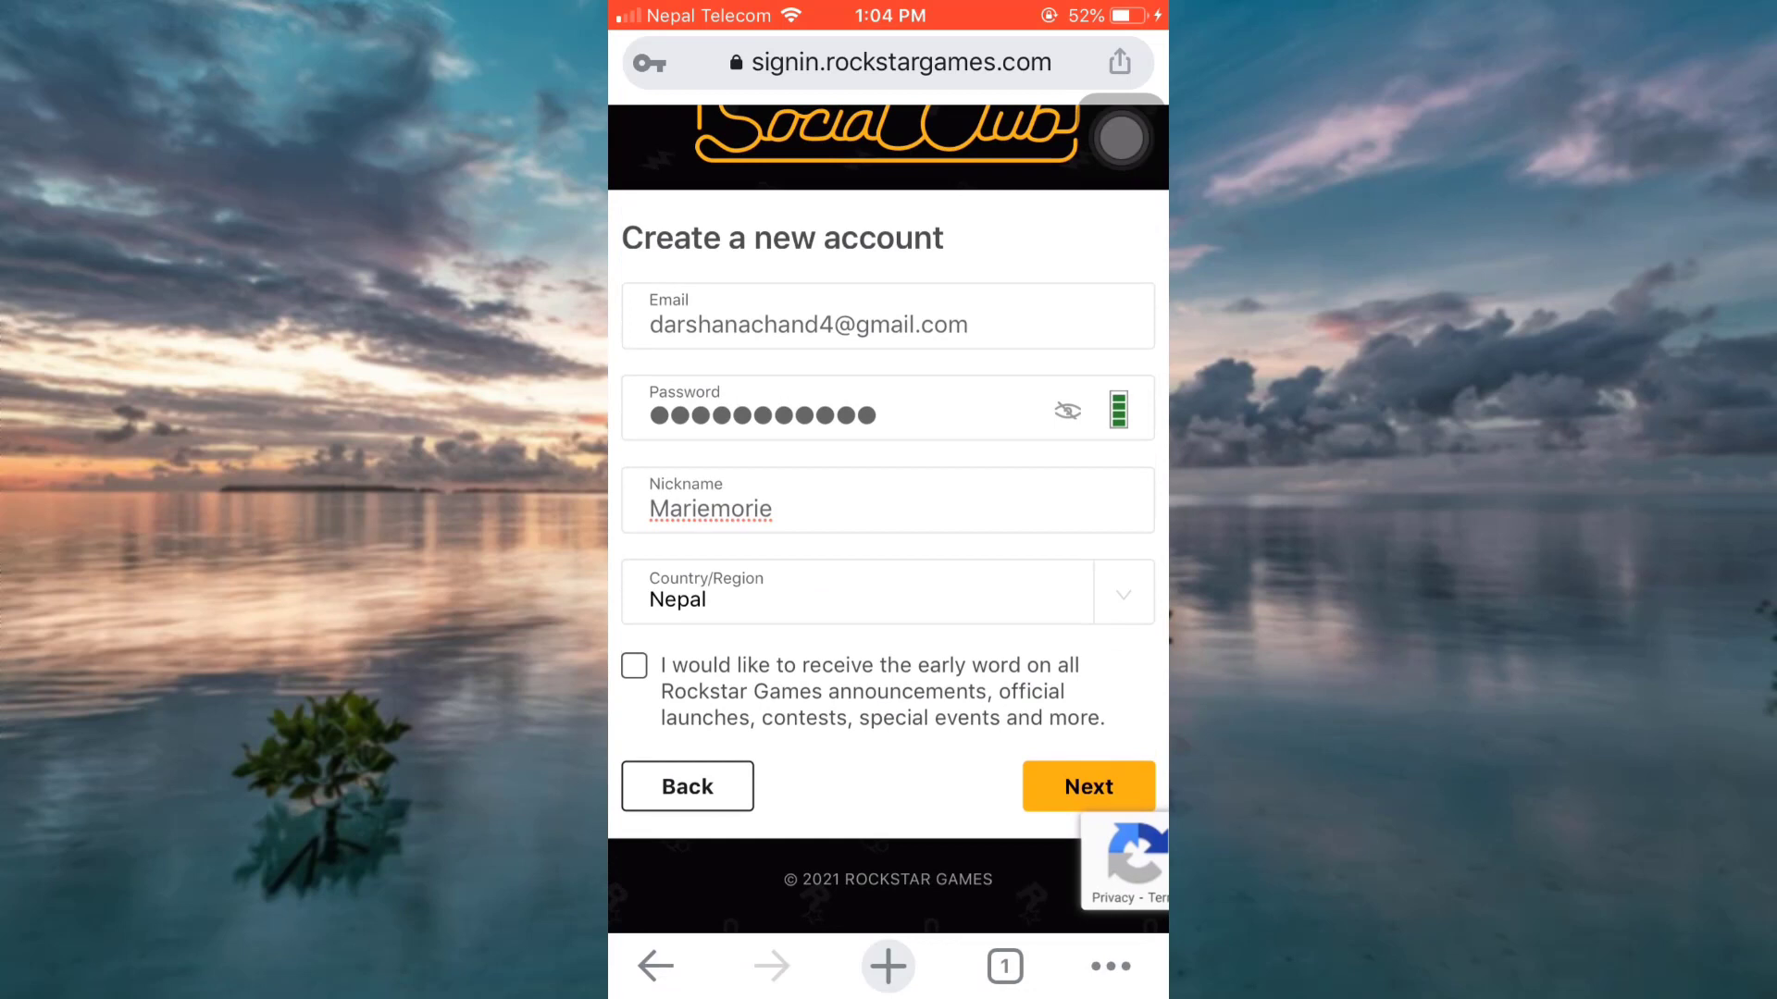
left_click(634, 666)
left_click(1088, 785)
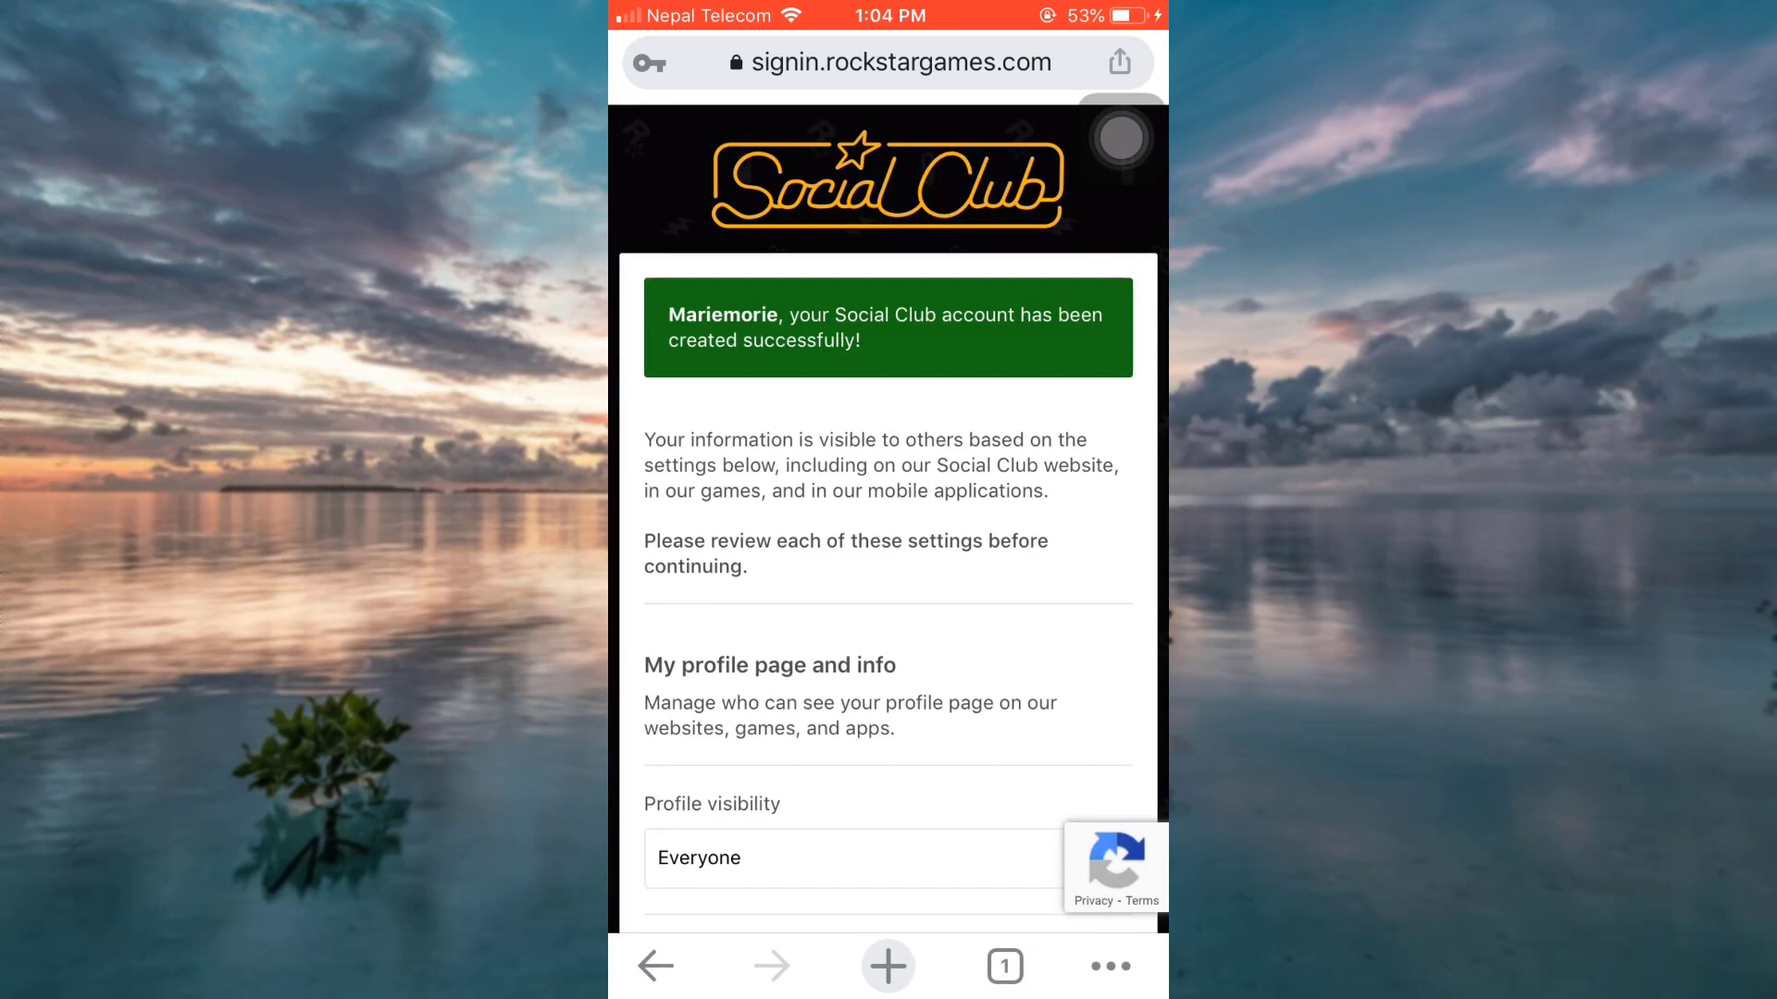
scroll(888, 555, "down", 5)
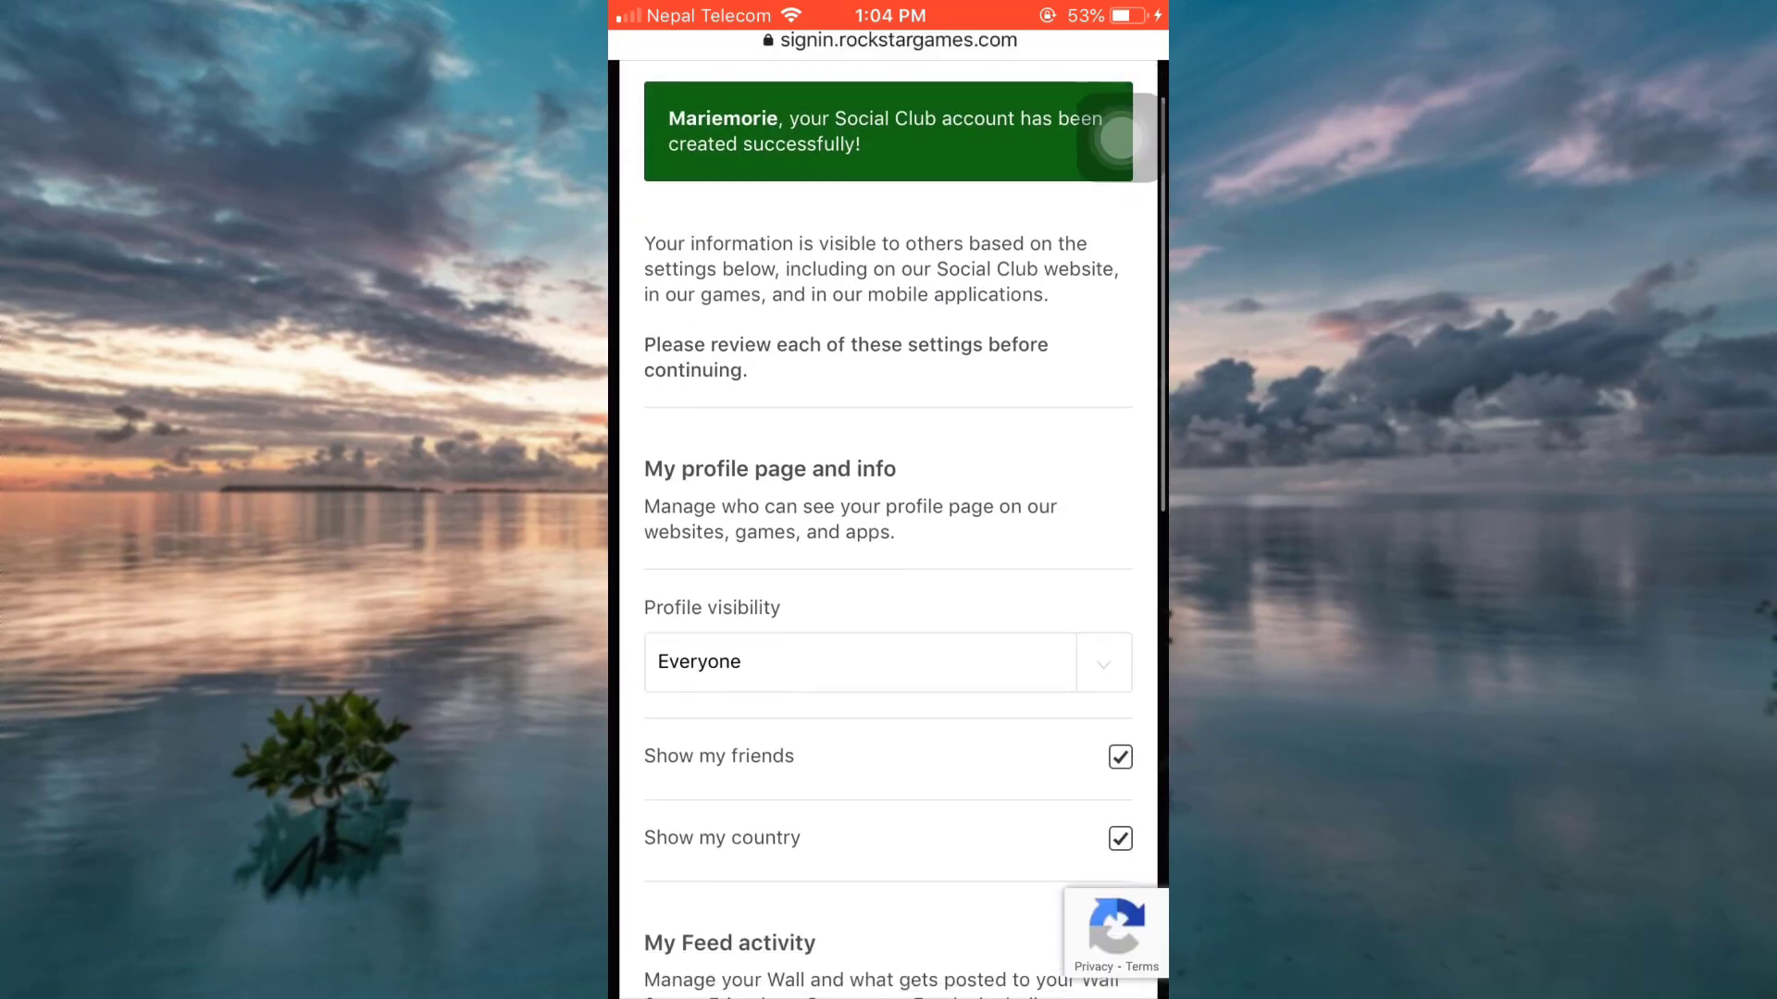
scroll(888, 556, "down", 3)
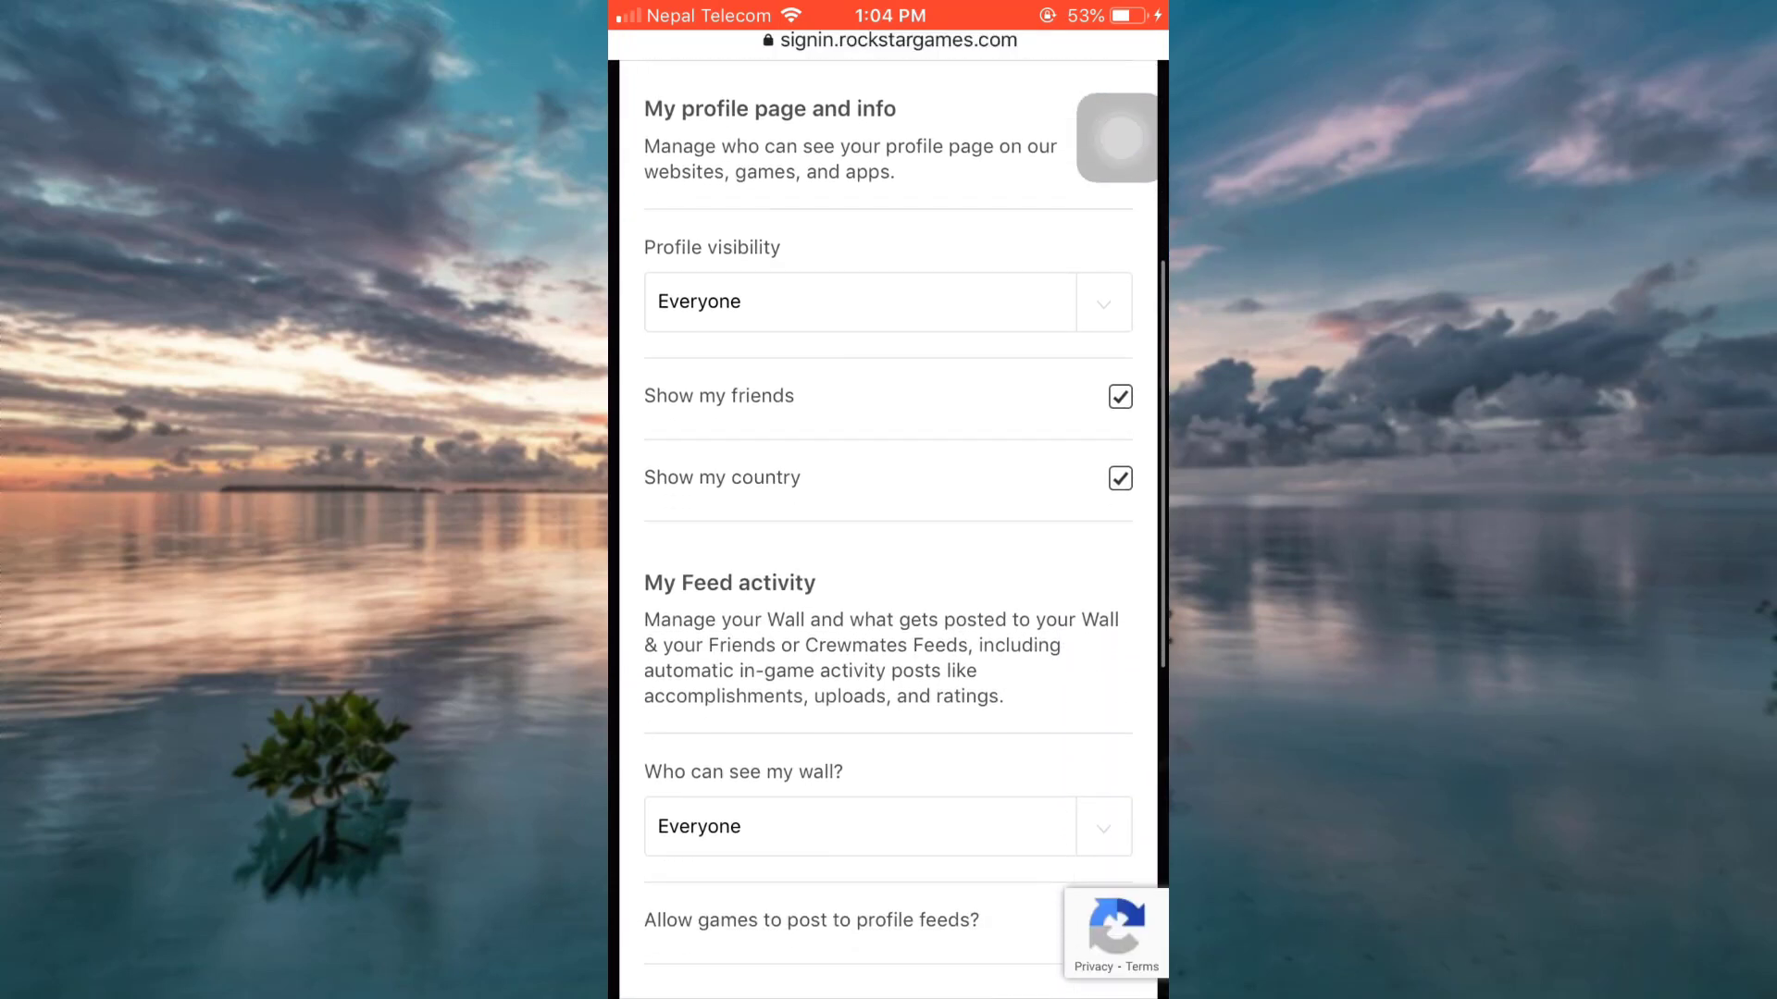
scroll(889, 555, "down", 2)
scroll(889, 555, "down", 2)
scroll(888, 556, "down", 1)
scroll(889, 556, "up", 2)
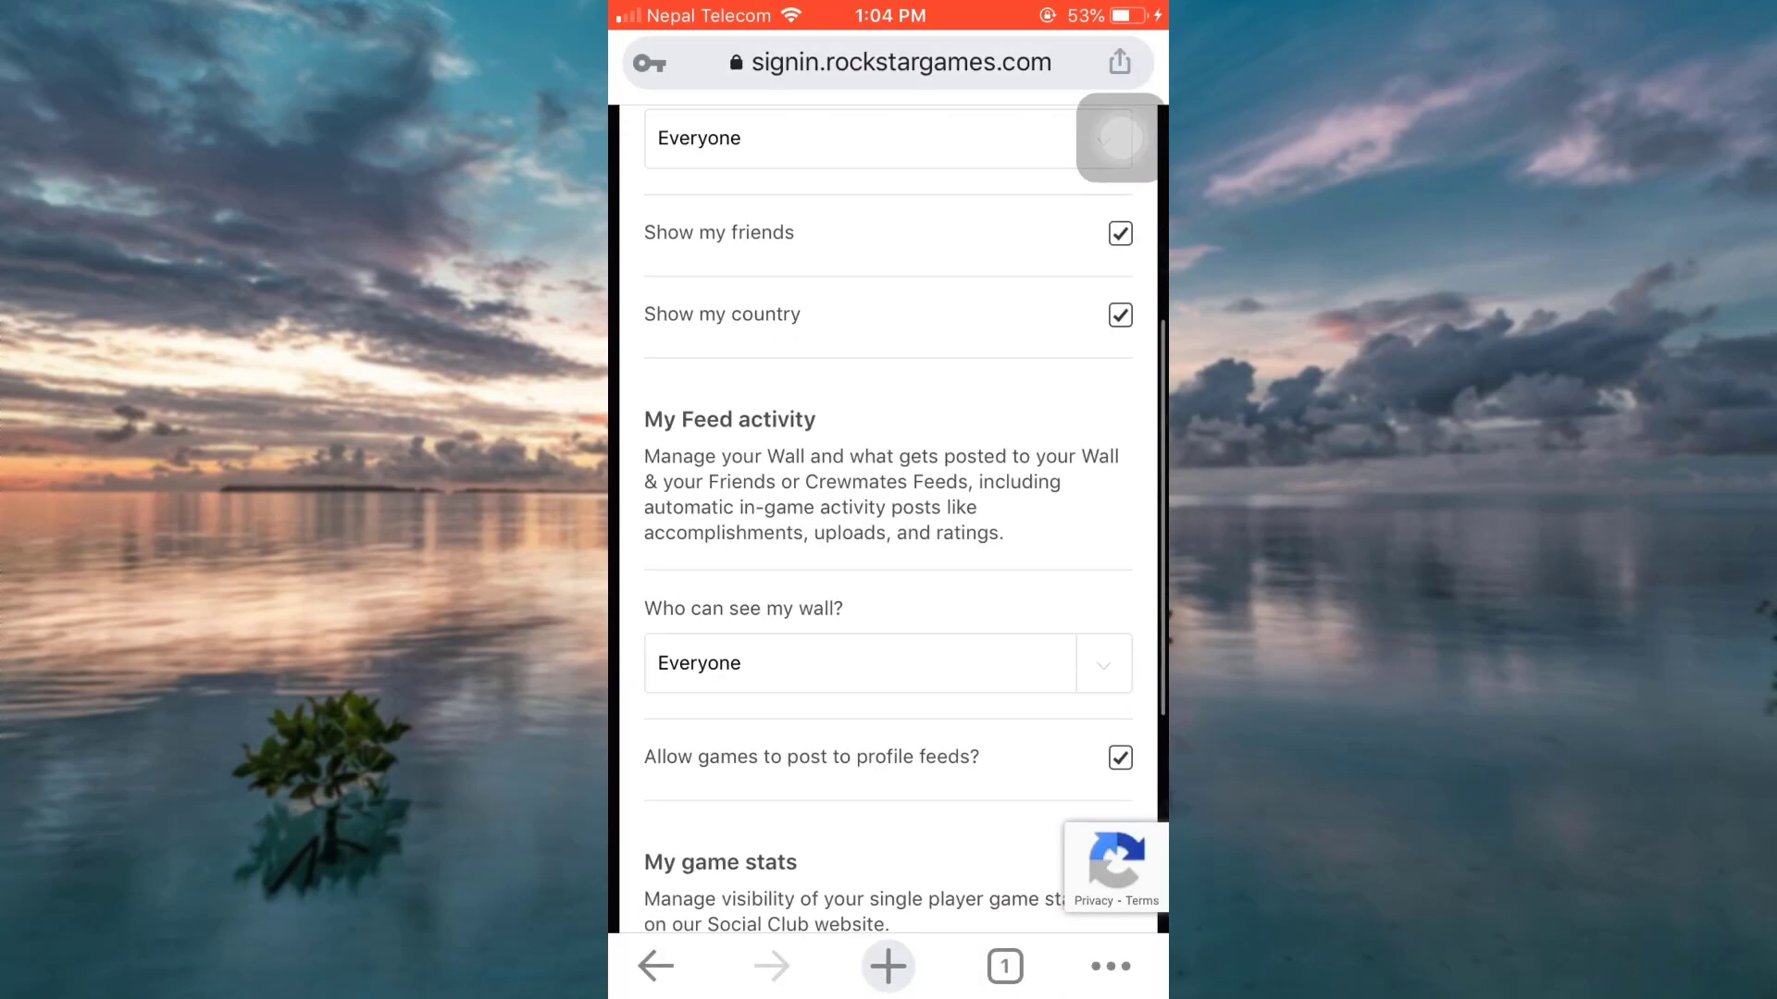
scroll(889, 556, "up", 3)
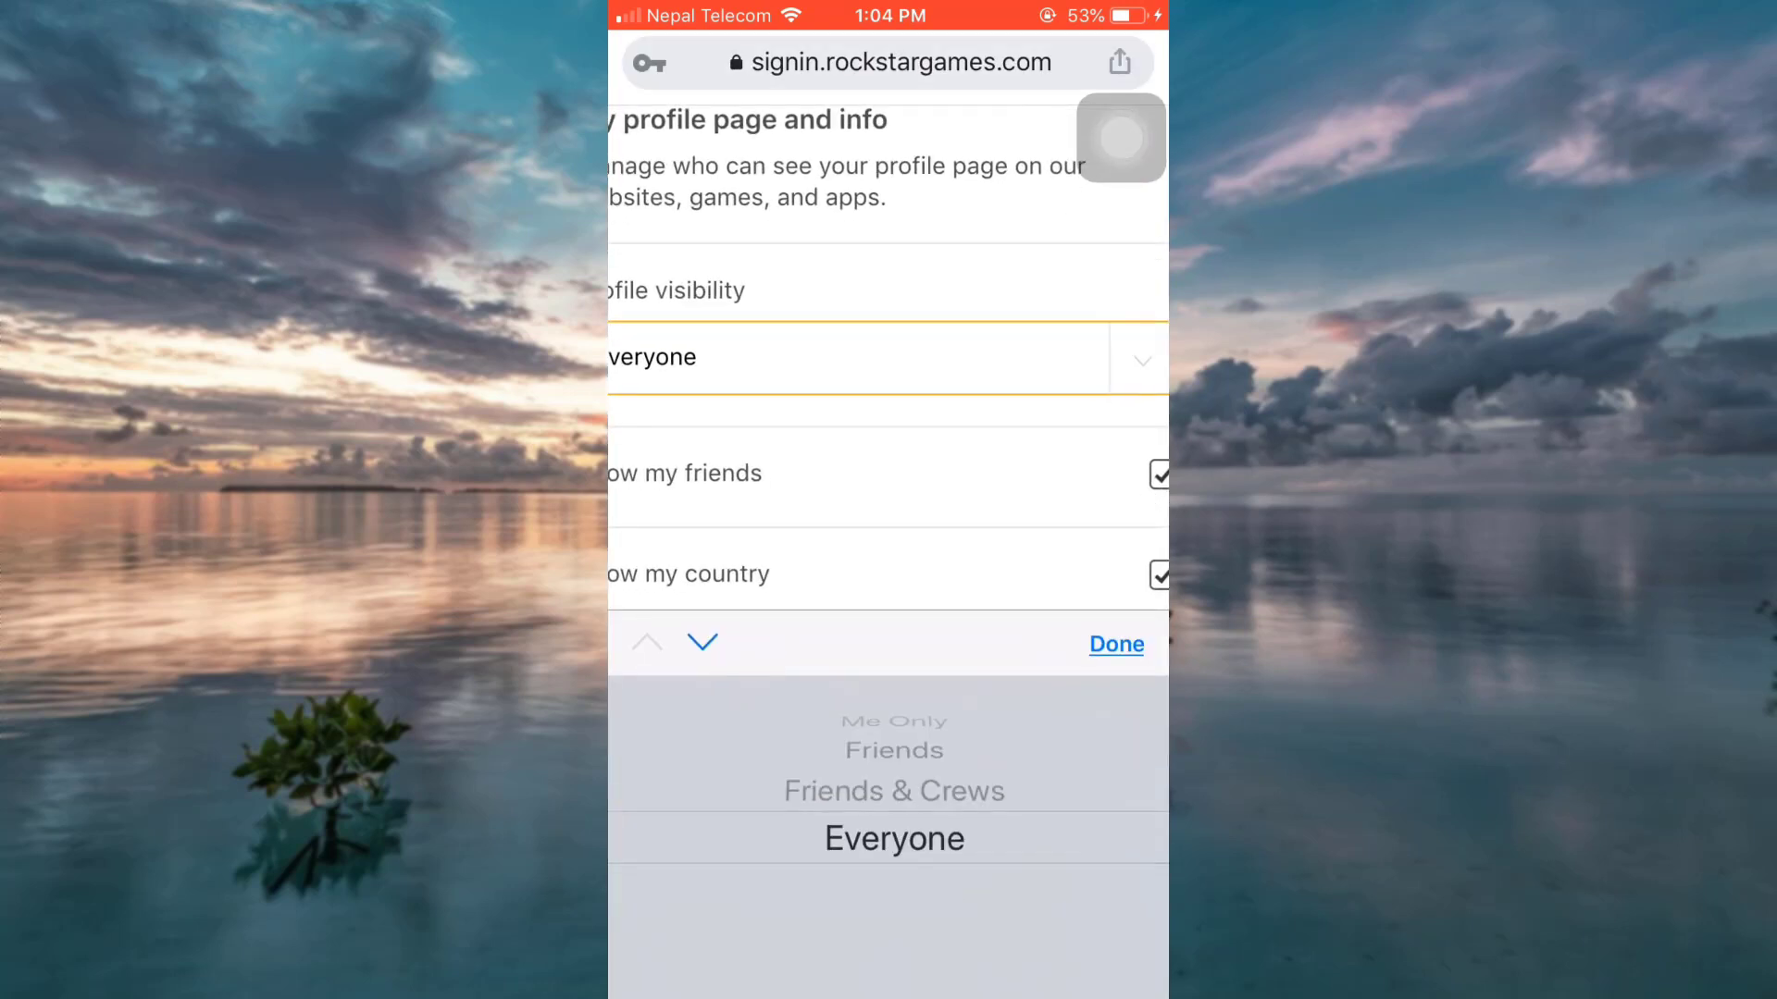
Keep profile visibility at Everyone and continue past the privacy settings.
left_click(1116, 644)
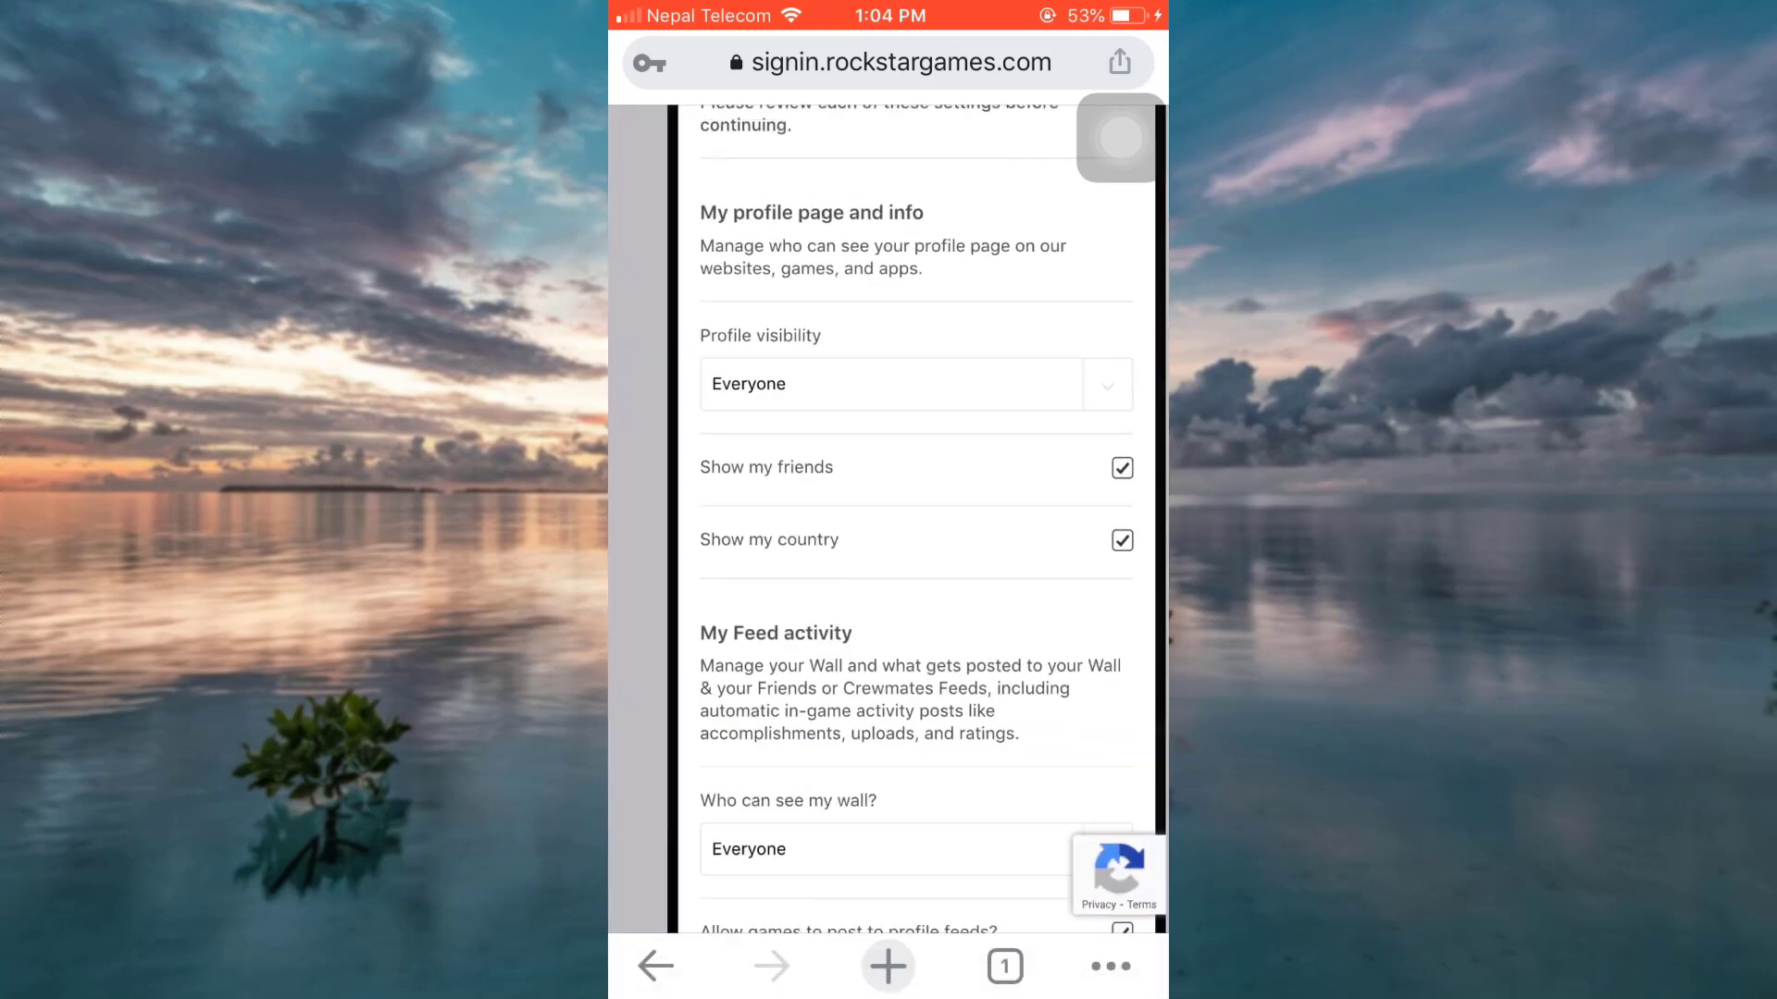
scroll(889, 555, "down", 3)
scroll(888, 555, "down", 5)
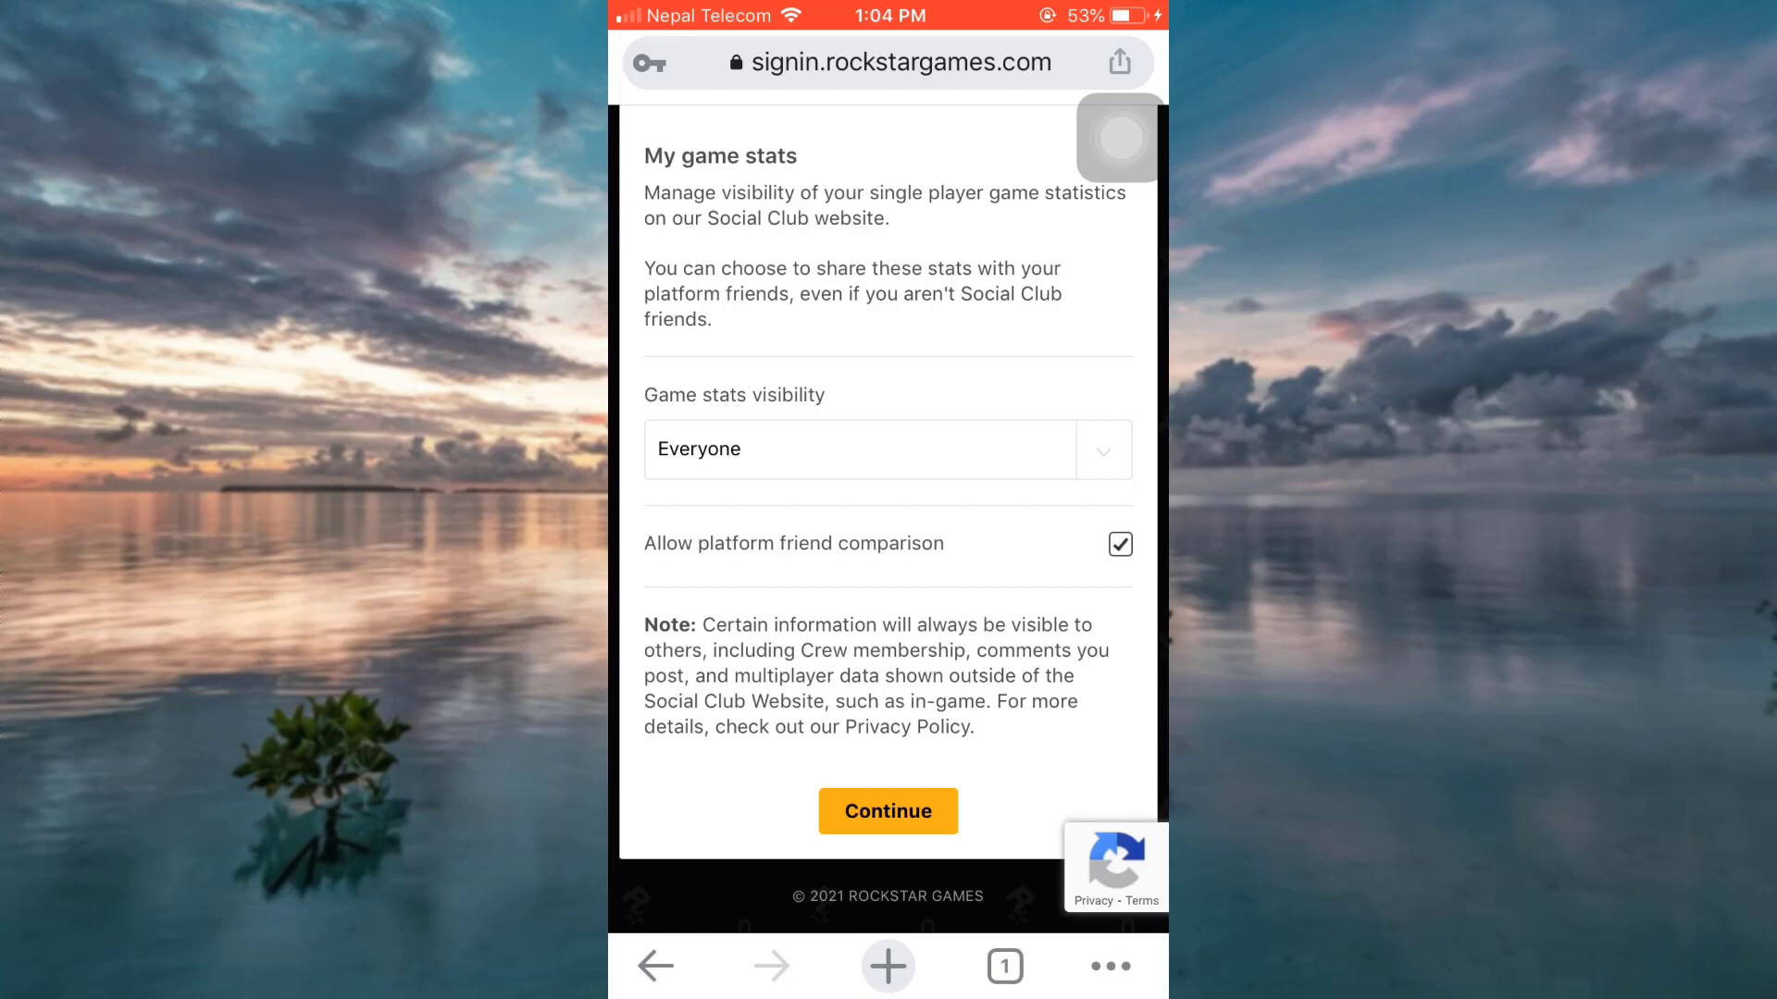
left_click(888, 810)
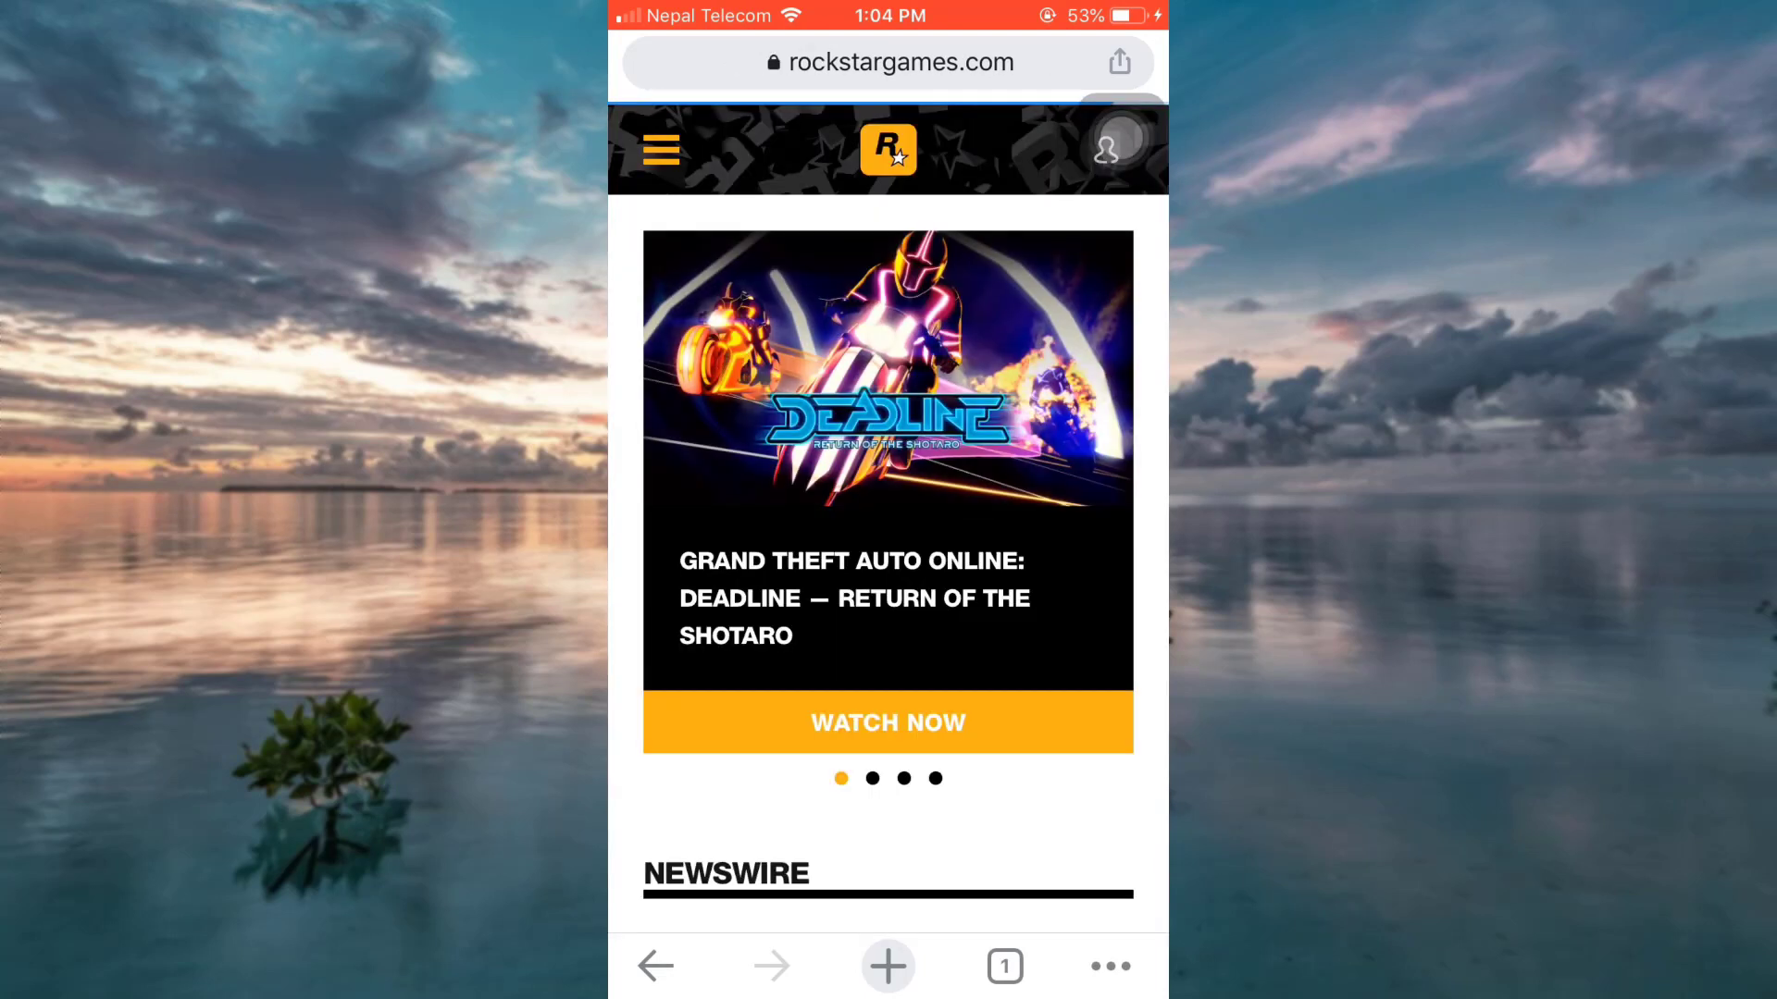
Open the Mariemorie Social Club profile with View My Profile in the avatar menu.
mouse_move(1121, 135)
left_mouse_down()
mouse_move(1092, 738)
mouse_move(1094, 904)
mouse_move(1121, 951)
left_mouse_up()
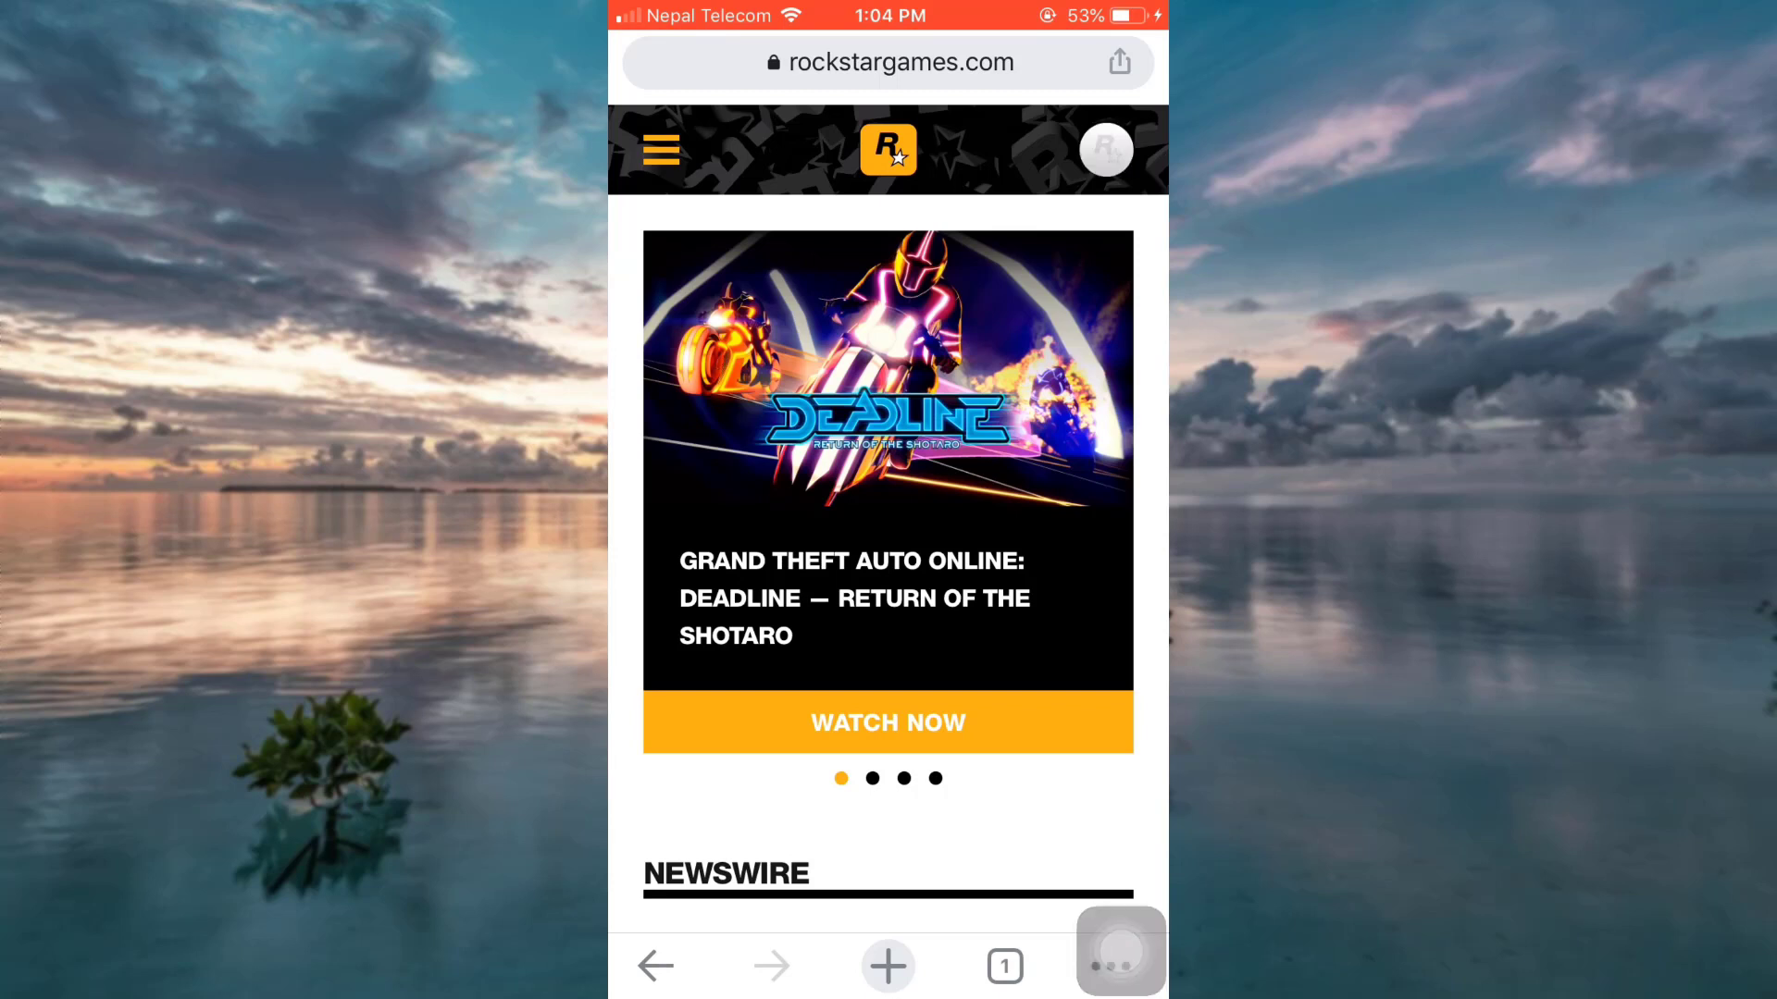
left_click(1106, 150)
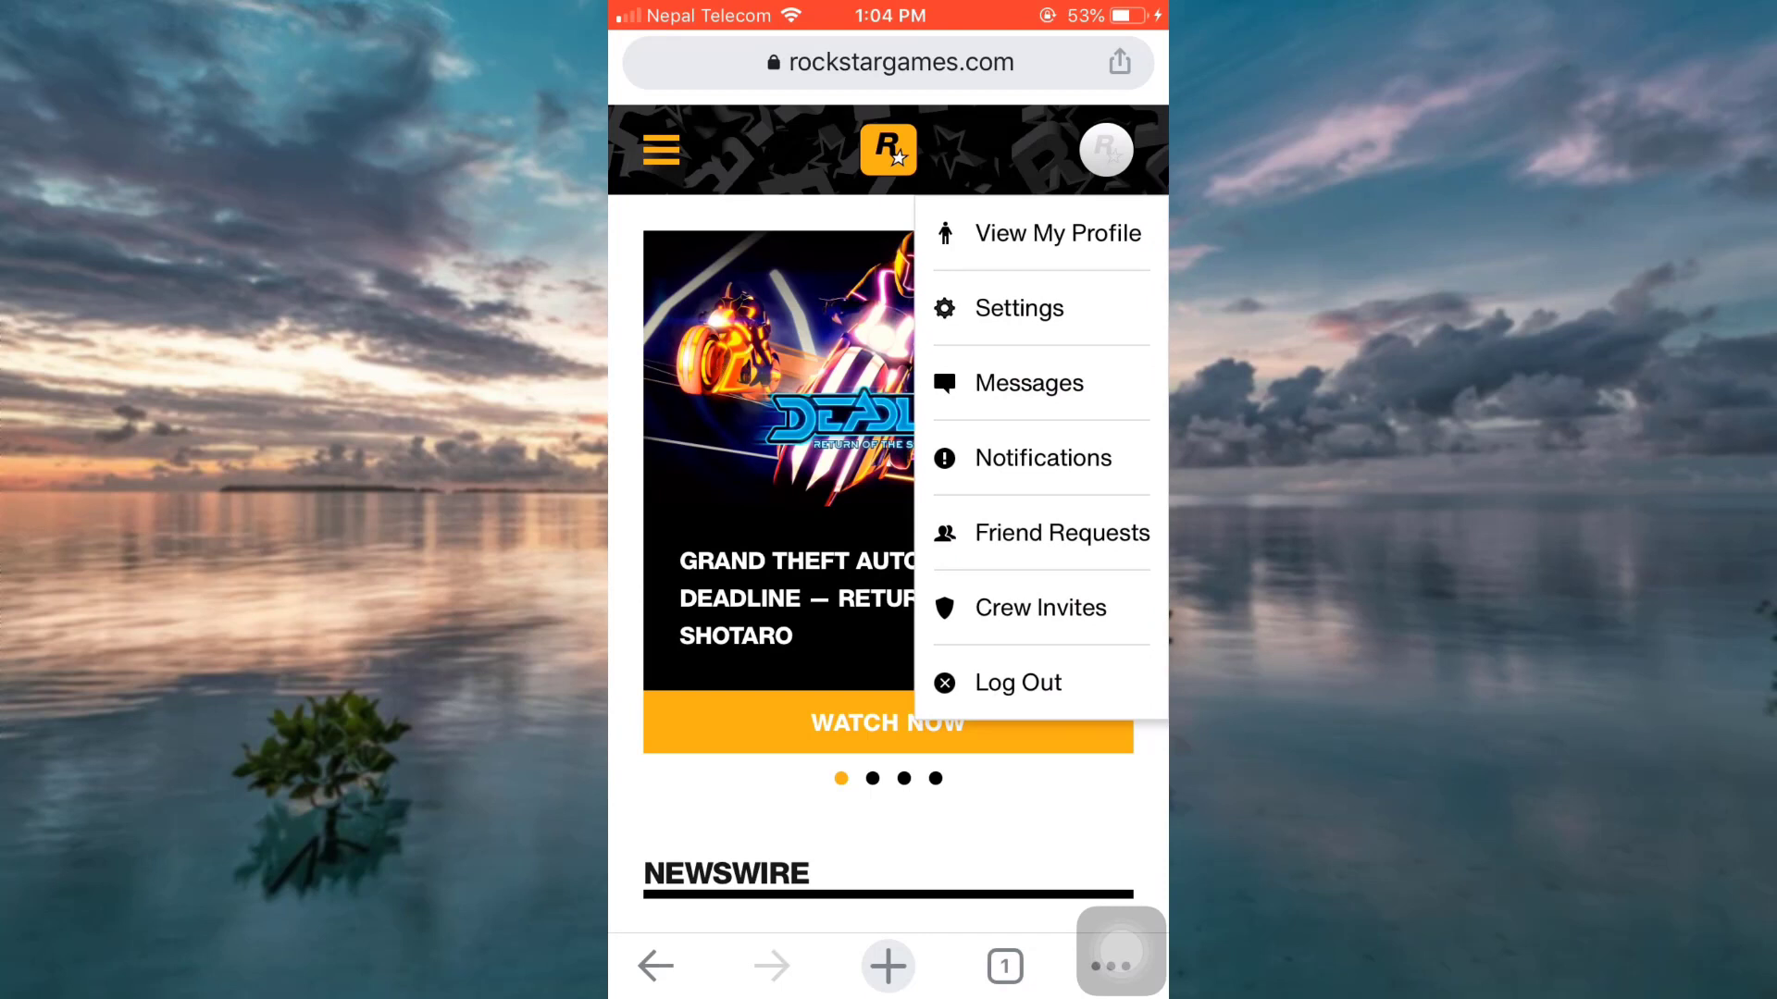
left_click(1059, 233)
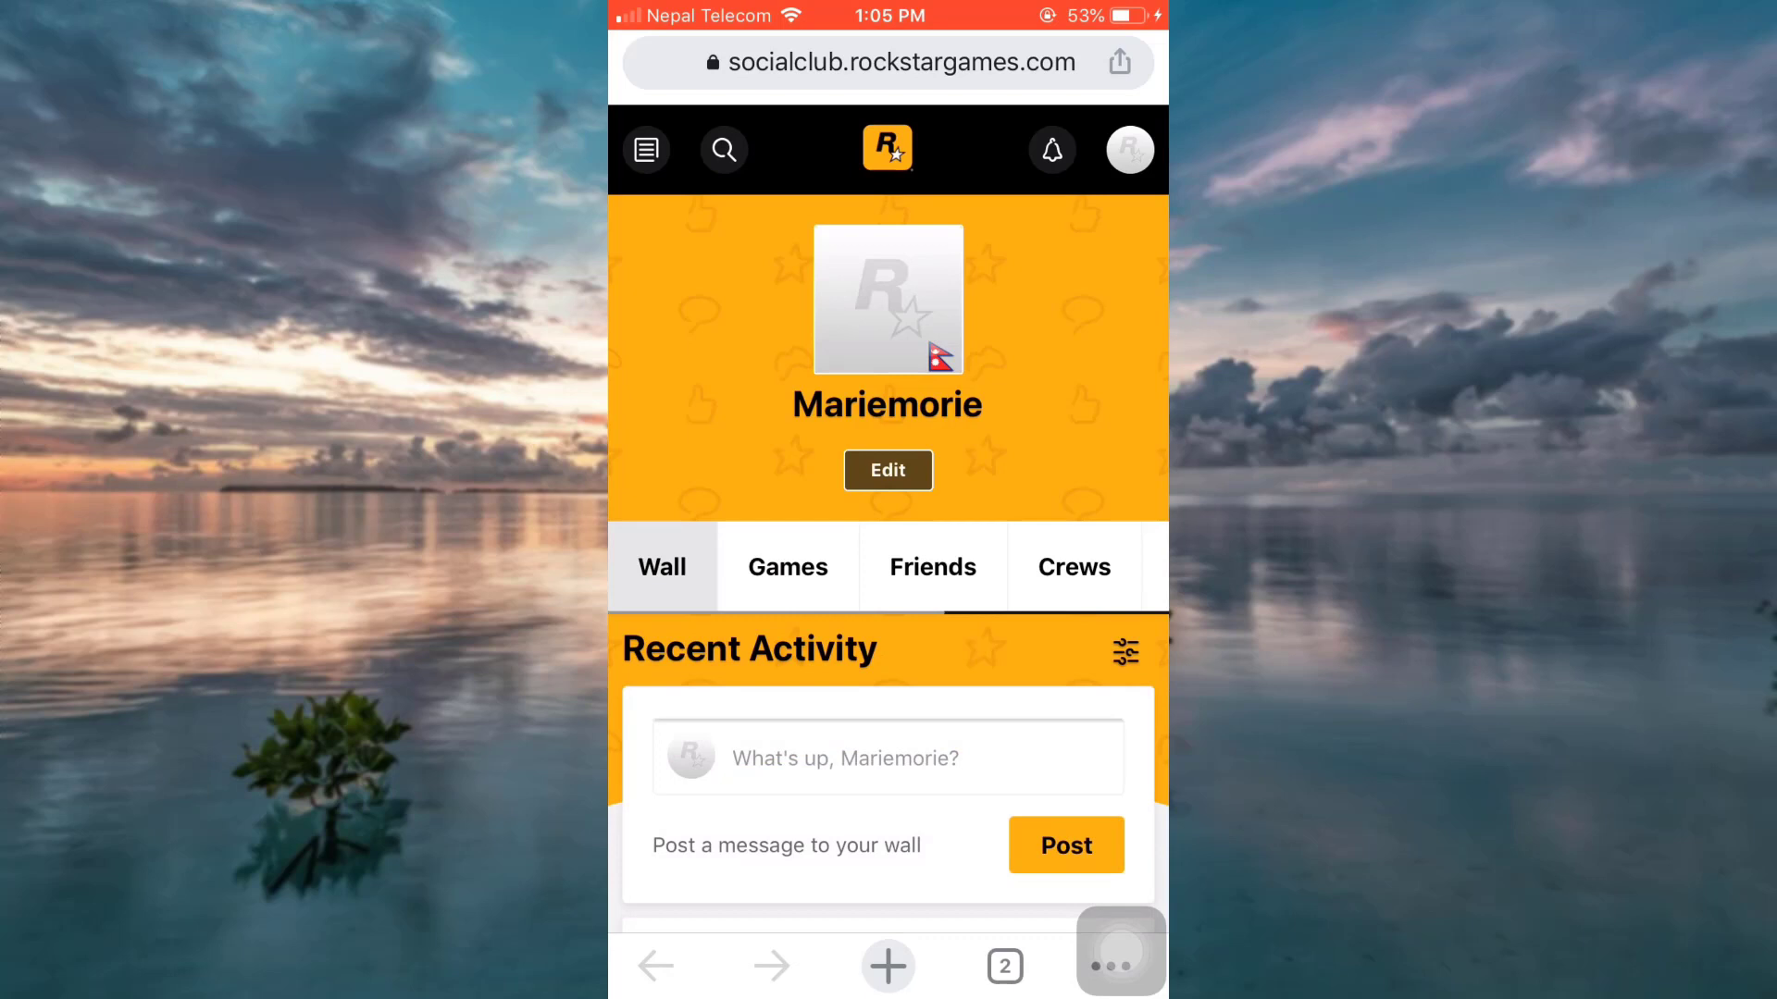
scroll(888, 574, "down", 2)
scroll(889, 574, "up", 2)
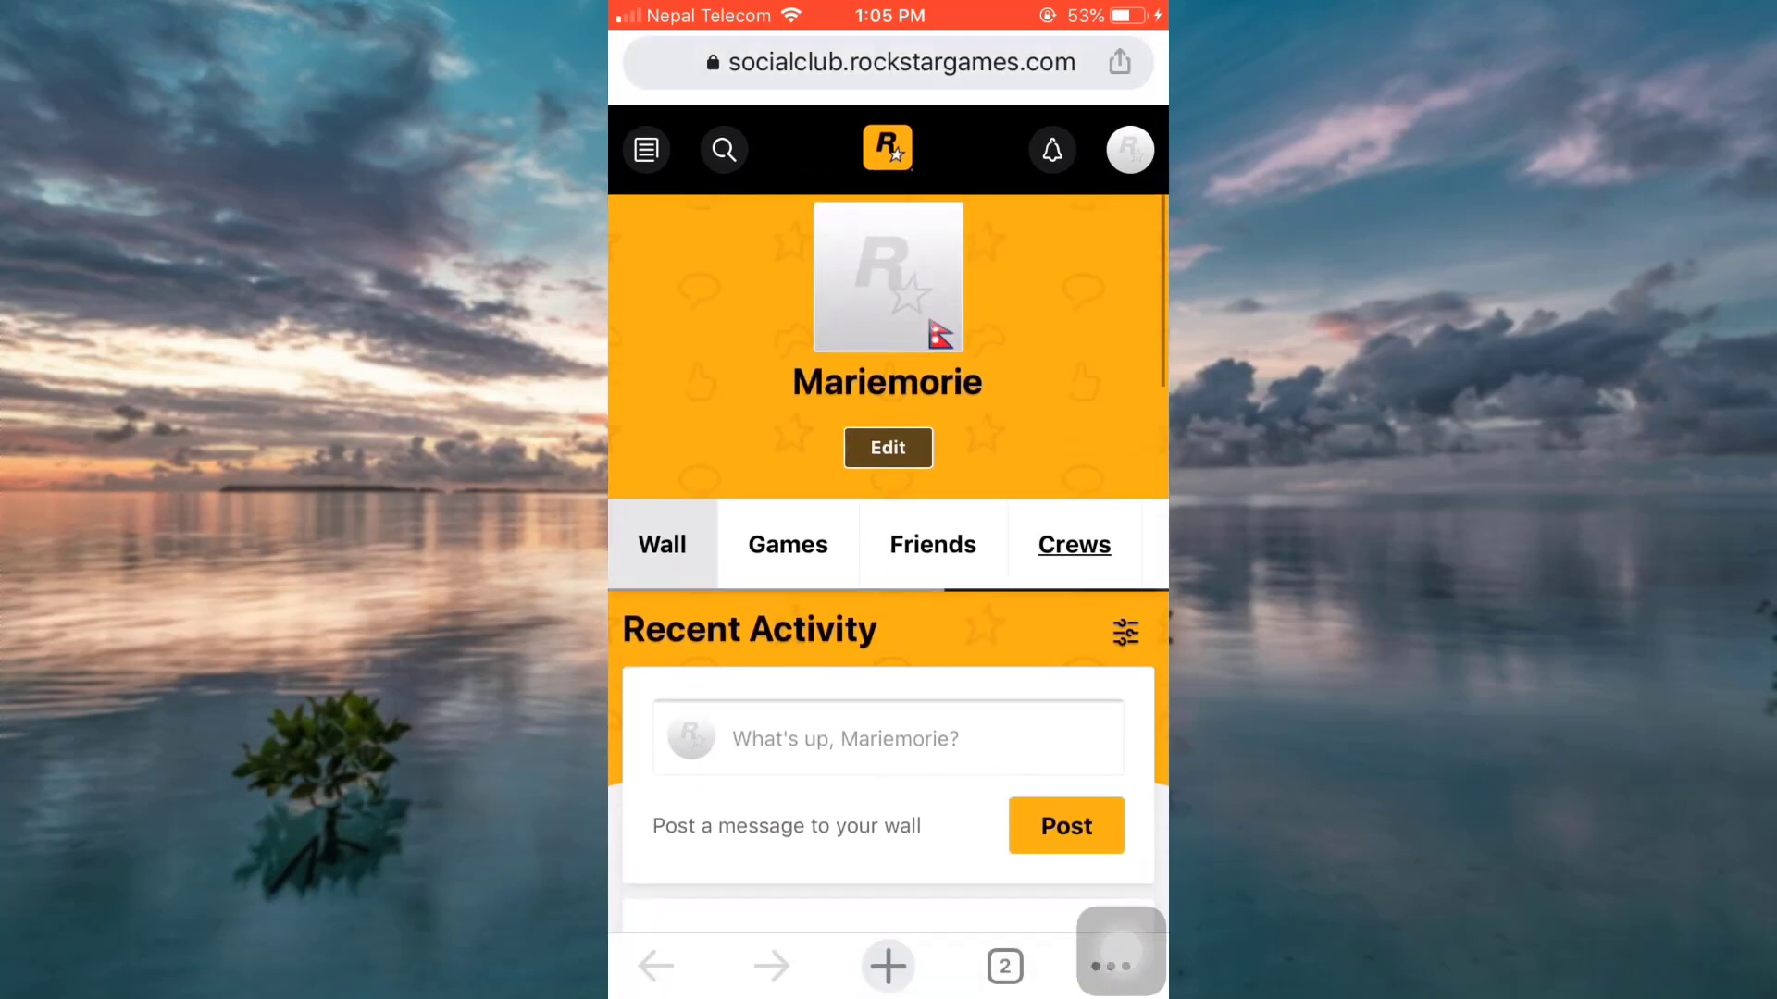